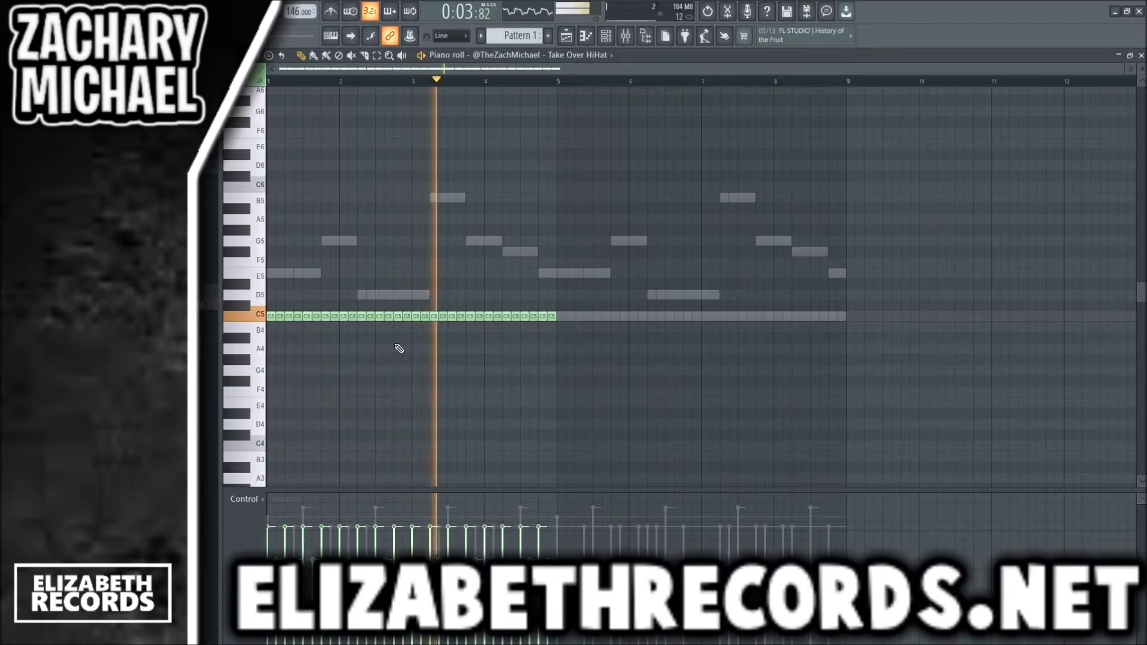
Add three F4 hi-hat notes on beats 2 and 4 of bar 1 and beat 2 of bar 2
key(space)
scroll(320, 326, up, 5)
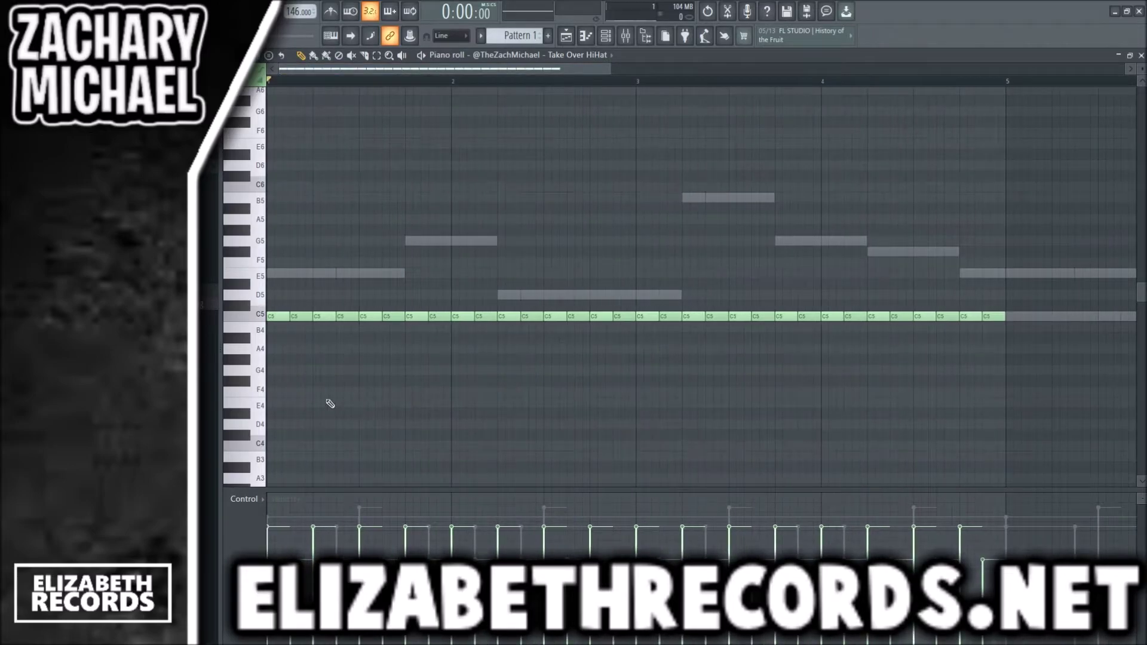
key(space)
click(412, 359)
scroll(424, 408, down, 3)
click(392, 392)
key(space)
key(space)
drag(343, 369, 343, 401)
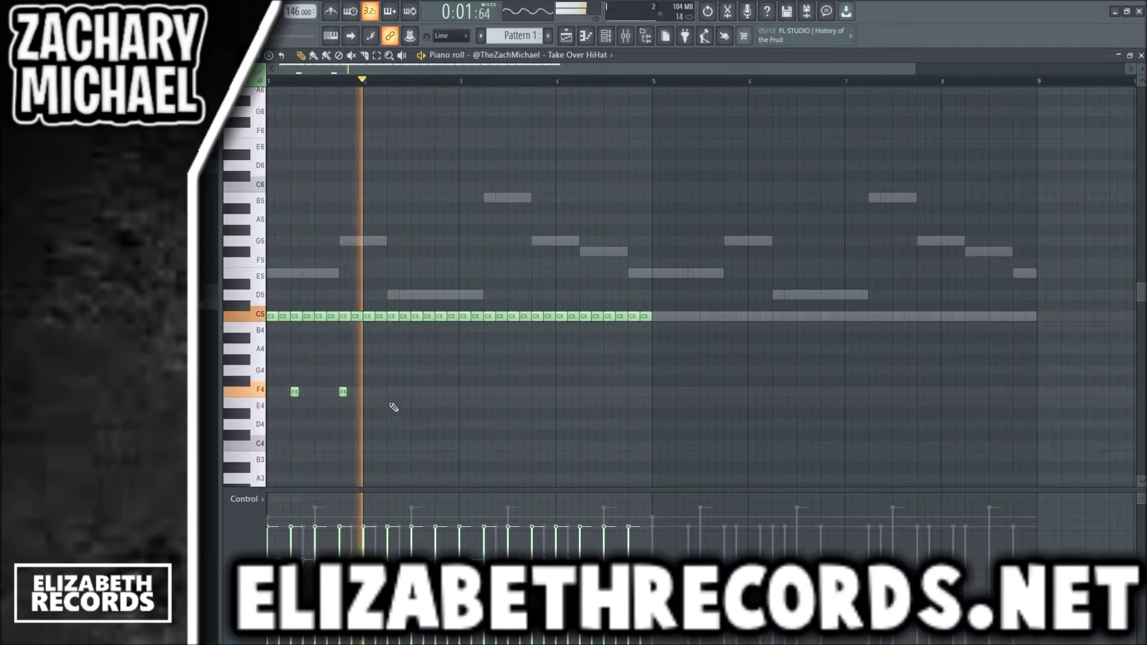
key(space)
click(391, 392)
key(space)
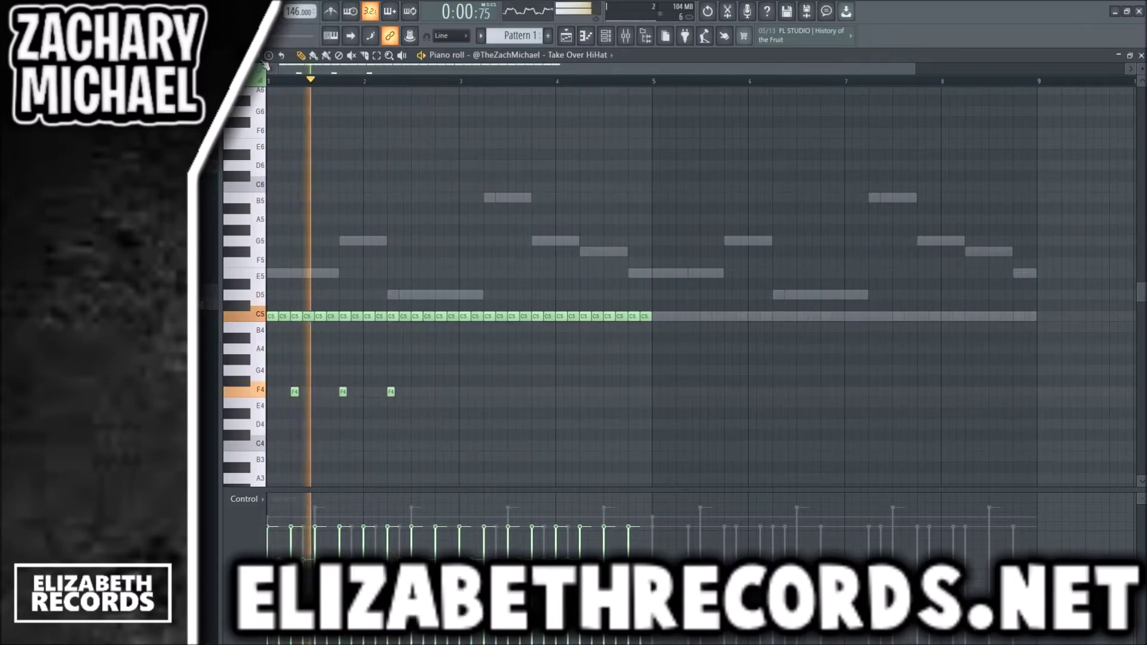
Delete the hi-hat notes after bar 2 and duplicate the two-bar pattern to fill eight bars
drag(693, 323, 471, 287)
key(Delete)
key(ctrl+b)
key(ctrl+d)
key(ctrl+b)
key(ctrl+d)
drag(860, 417, 277, 369)
scroll(352, 377, down, 3)
key(ctrl+d)
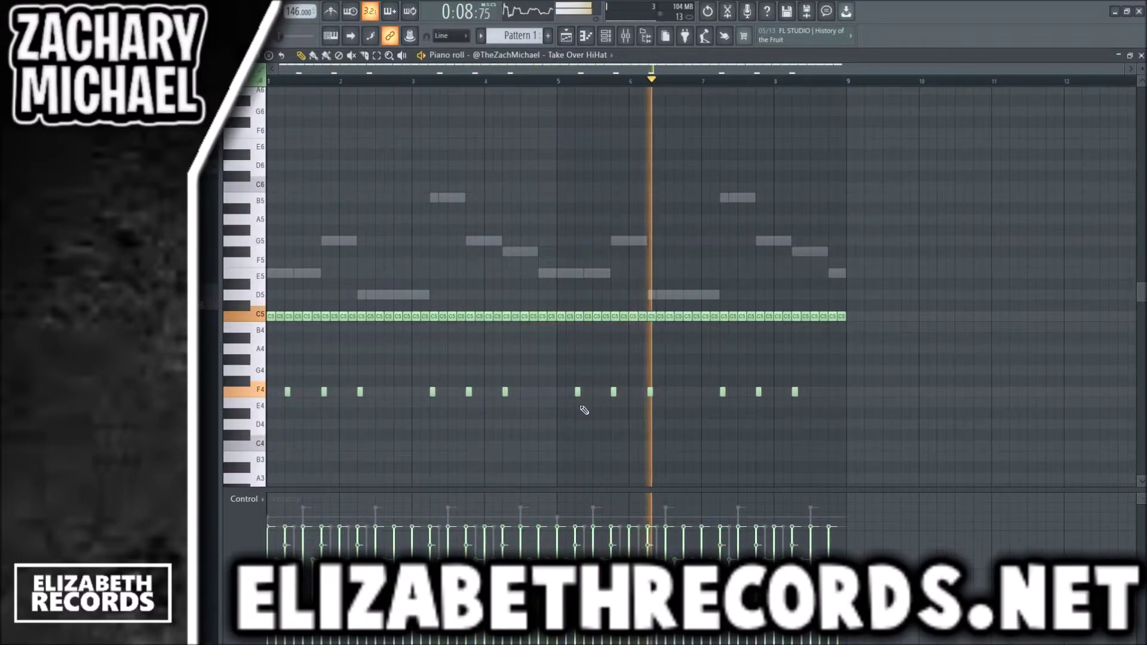
Add the Passion Project Kick sample as a new channel and route it to mixer track 9
key(F7)
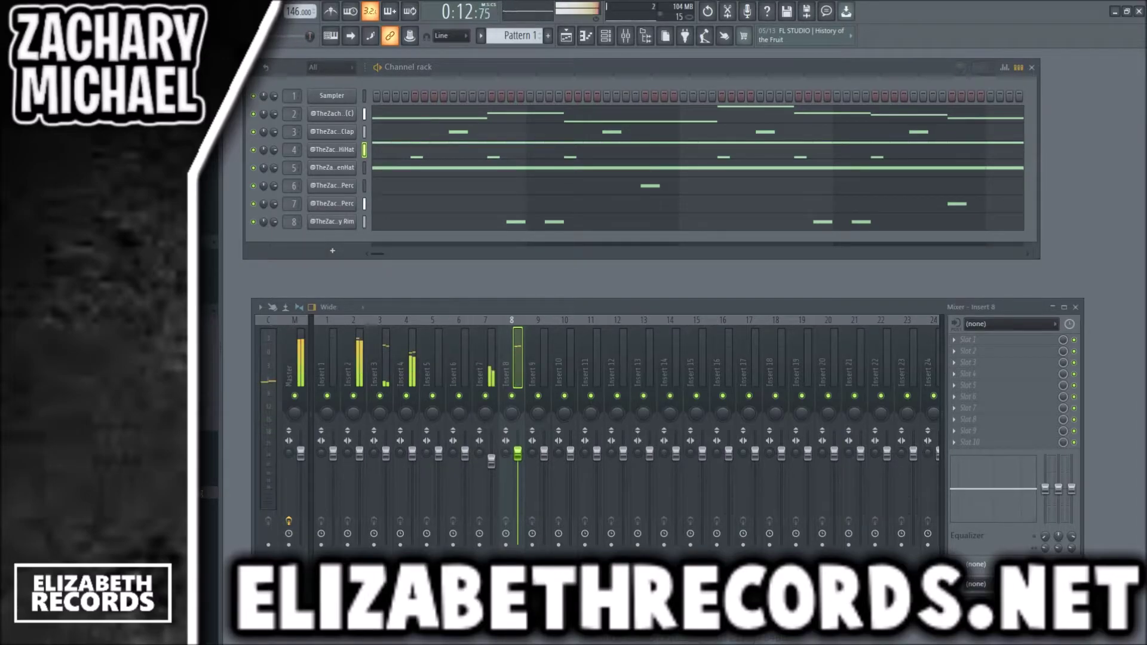
drag(317, 245, 320, 244)
drag(292, 241, 292, 226)
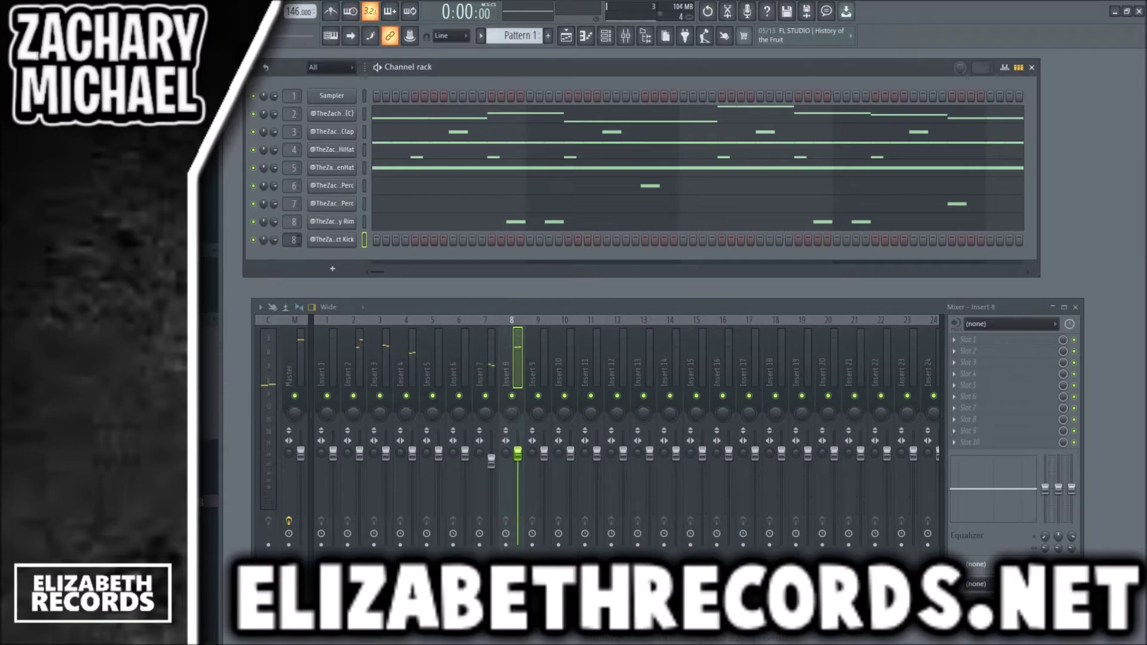
click(305, 240)
key(Escape)
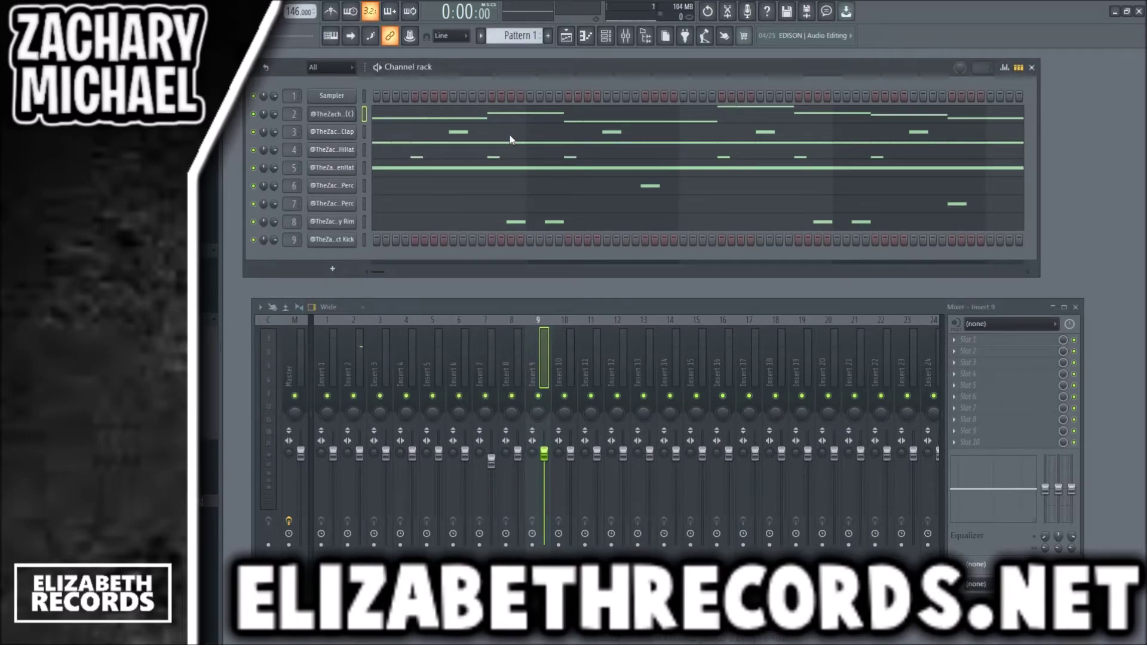
Paste the 808 notes into the kick channel's piano roll and move them all onto C5
click(365, 240)
key(ctrl+v)
click(384, 239)
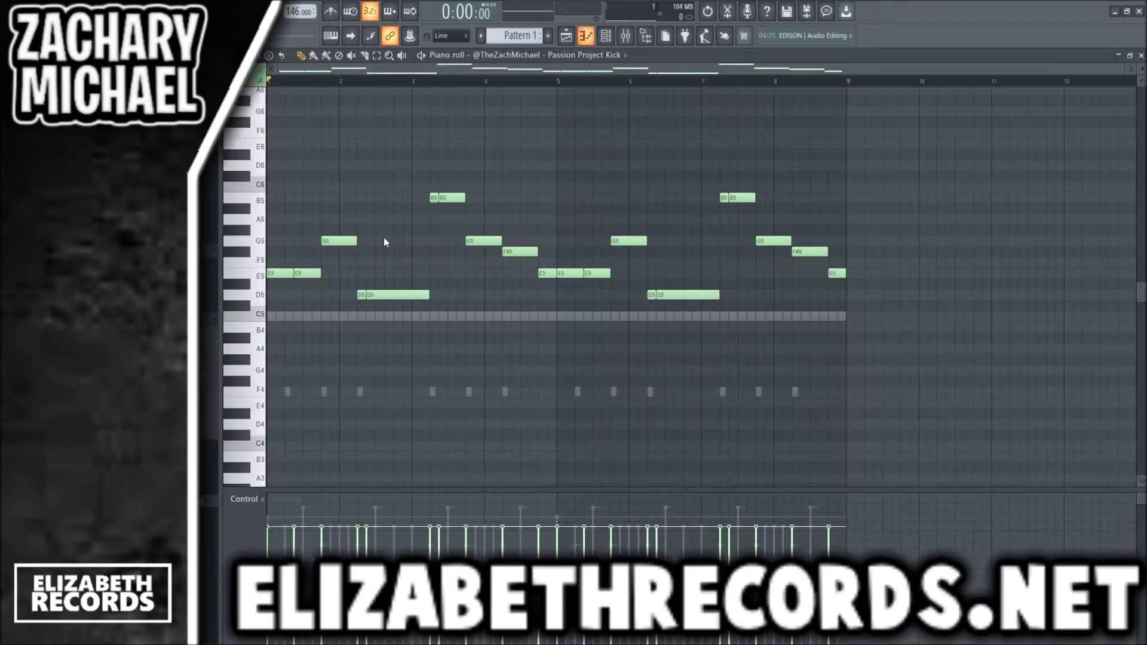
key(space)
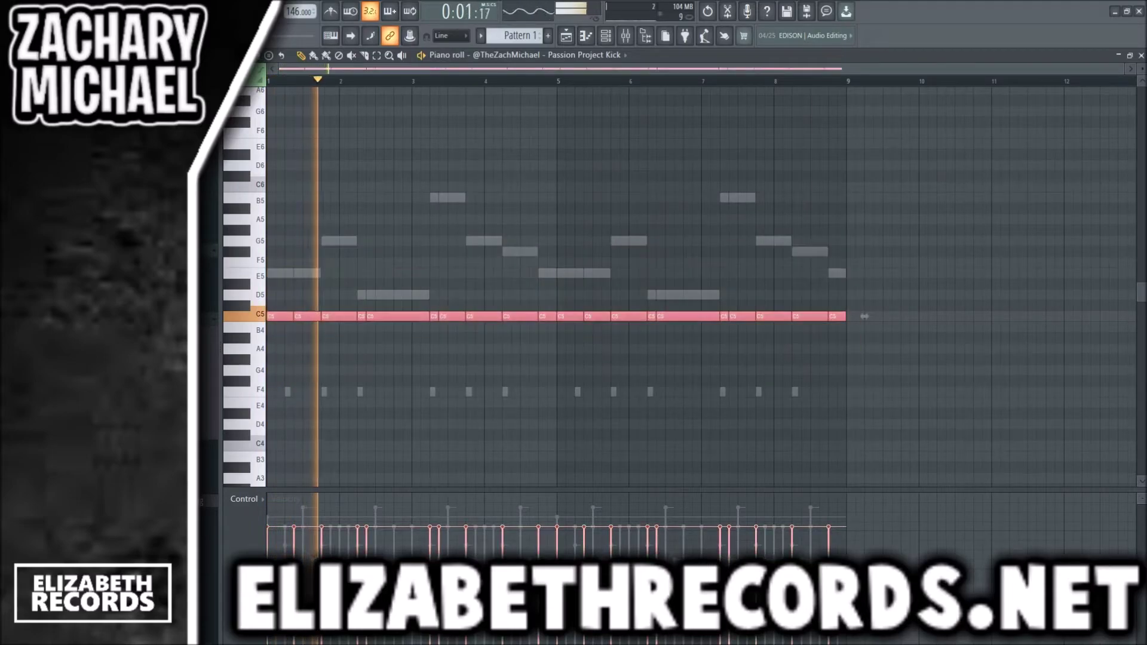
Remove the doubled kick notes in bars 2 and 3 and delete all kick notes from bar 5 onward
right_click(402, 317)
right_click(483, 316)
right_click(456, 317)
click(468, 317)
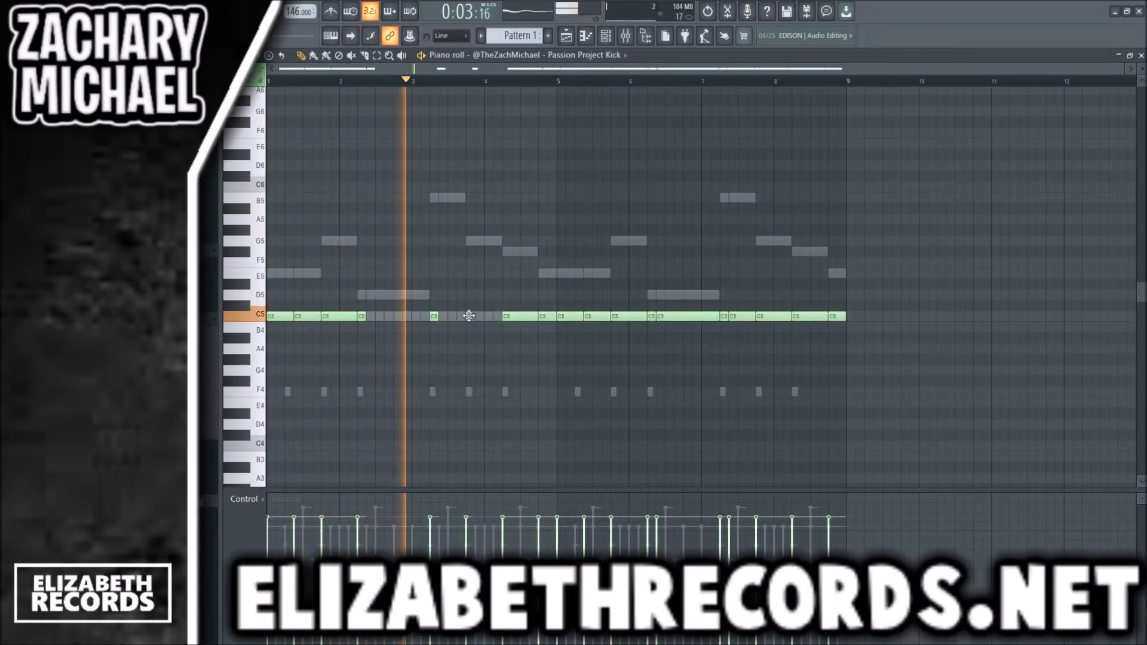
key(ctrl+l)
drag(889, 353, 578, 266)
key(Delete)
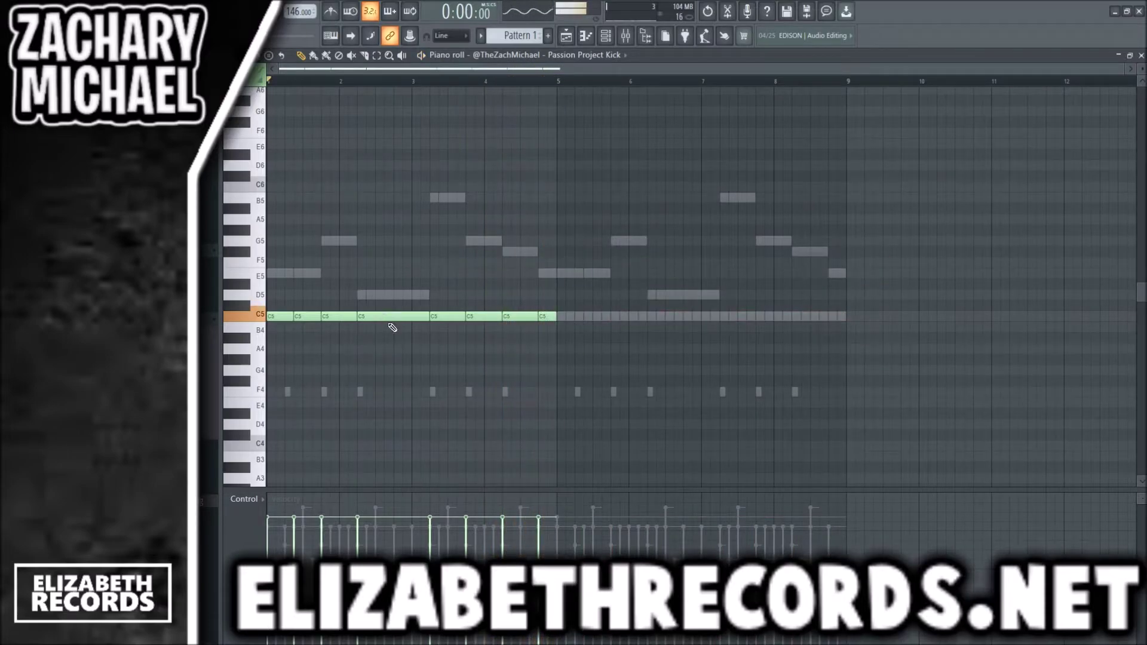
Remove the kicks on beat 2 of bar 2 and beat 4 of bar 4, and duplicate the pattern to fill eight bars
right_click(391, 316)
right_click(547, 317)
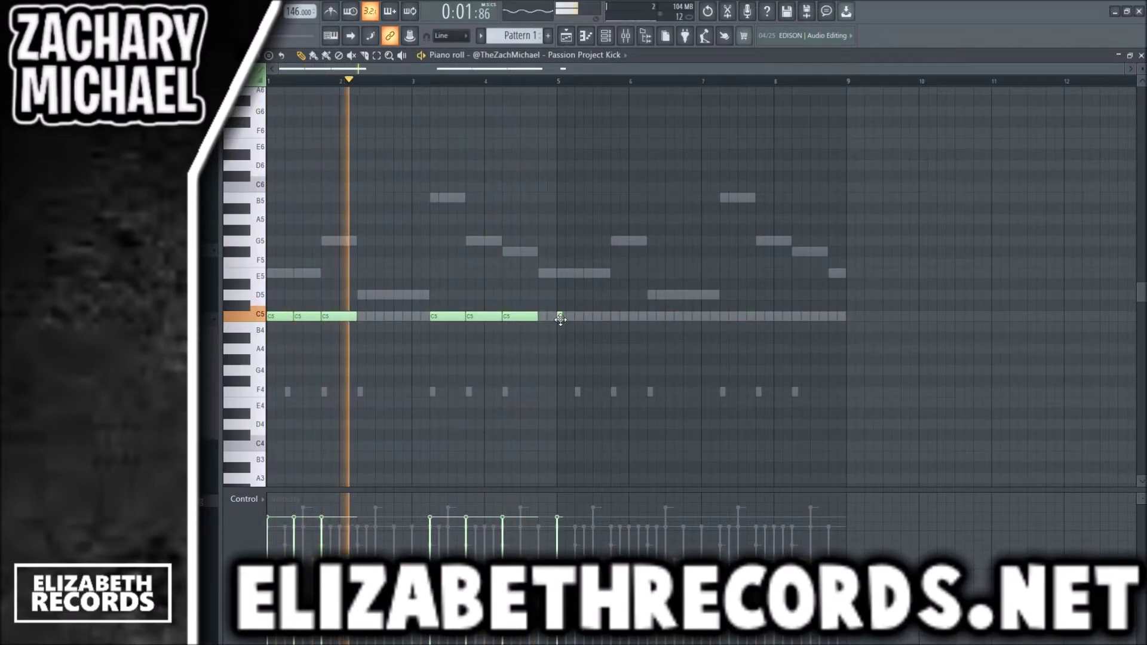
key(ctrl+l)
right_click(560, 318)
key(ctrl+b)
key(ctrl+d)
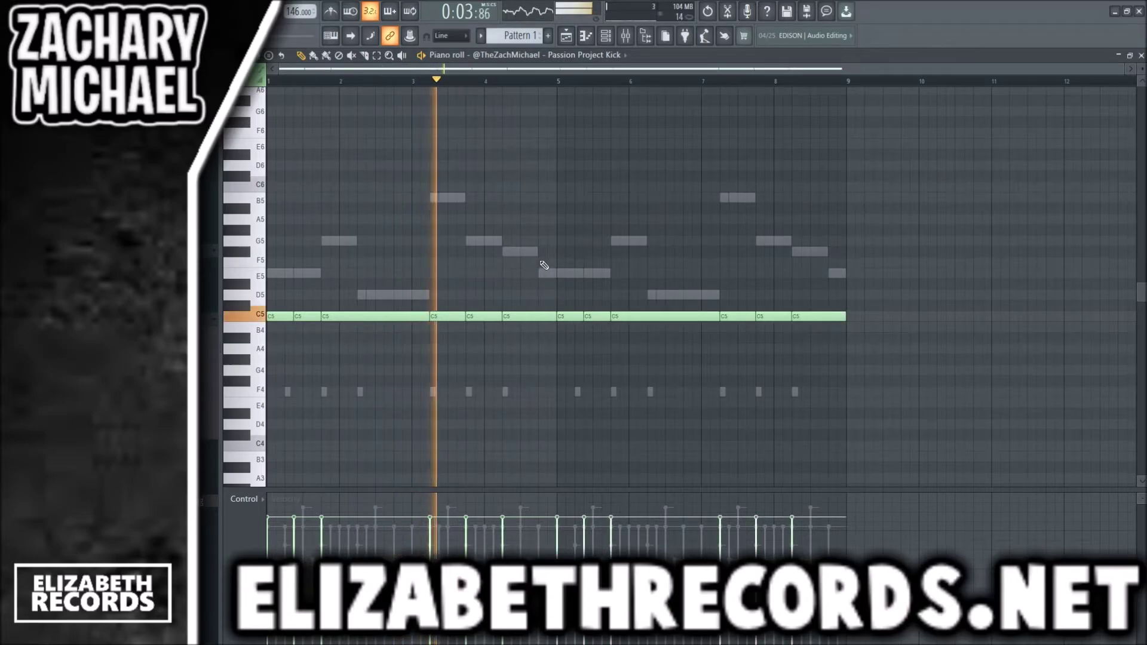
Replace the kick on beat 2 of bar 3 with one on beat 4 of bar 4, and repeat the four-bar pattern over eight bars
key(shift+d)
key(space)
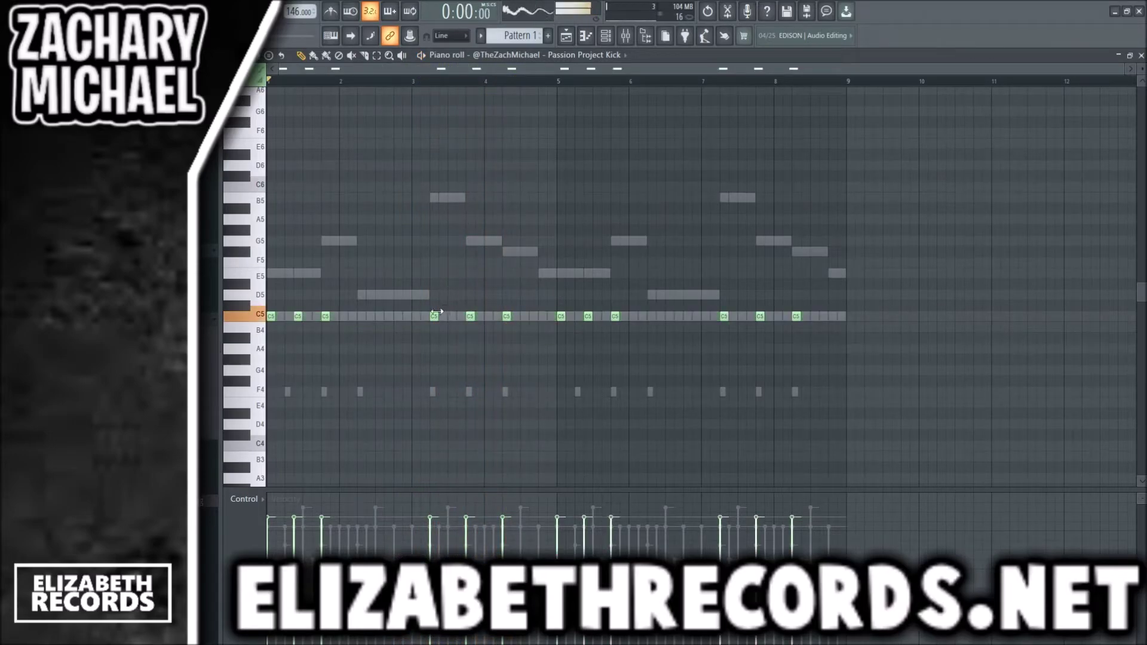
click(431, 317)
right_click(432, 317)
click(541, 316)
key(ctrl+l)
drag(847, 351, 581, 280)
key(Delete)
key(ctrl+b)
drag(909, 370, 281, 248)
scroll(418, 249, up, 5)
key(ctrl+d)
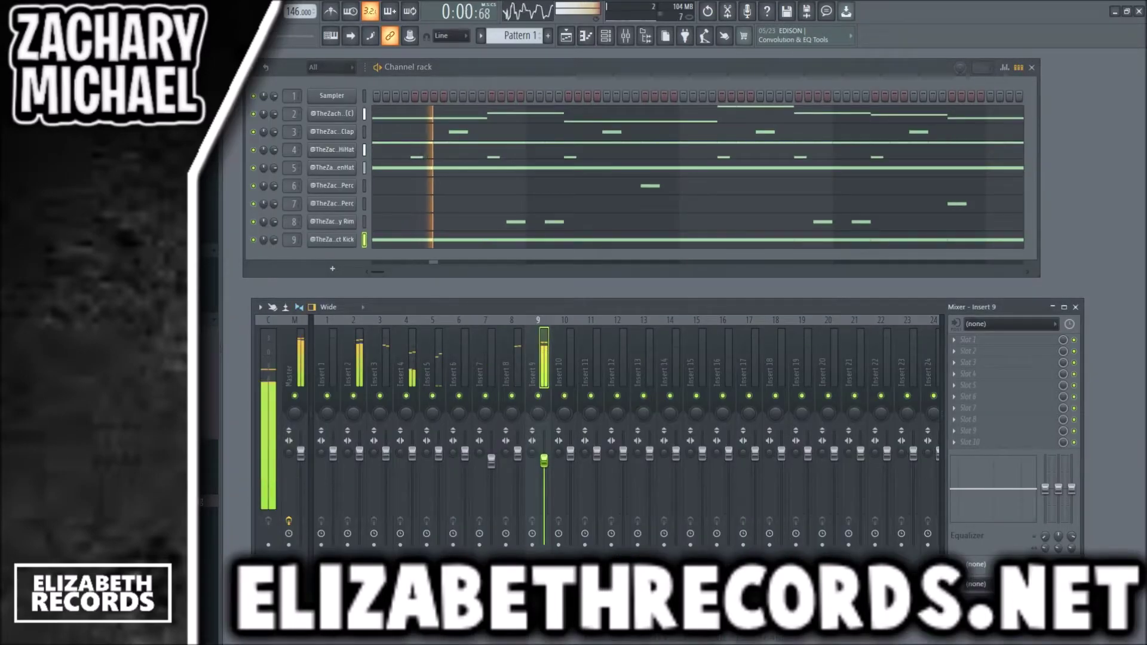
Balance the mix by slightly lowering the faders of Inserts 2, 4, 6, 7, 8 and 9 and raising Insert 3
click(288, 365)
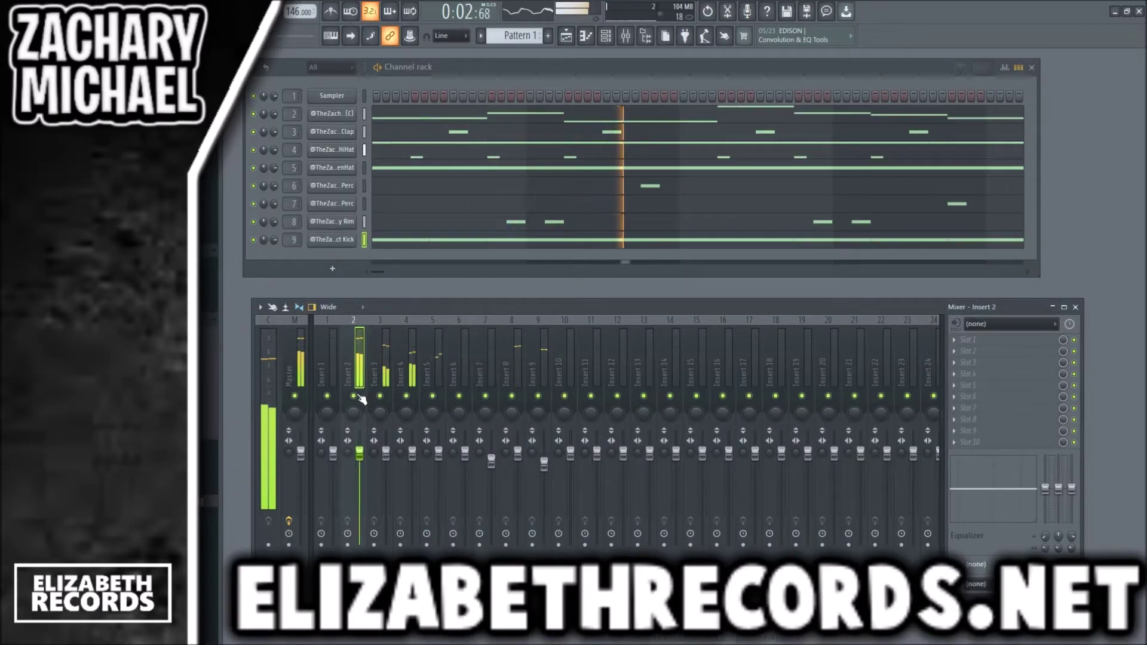
click(359, 428)
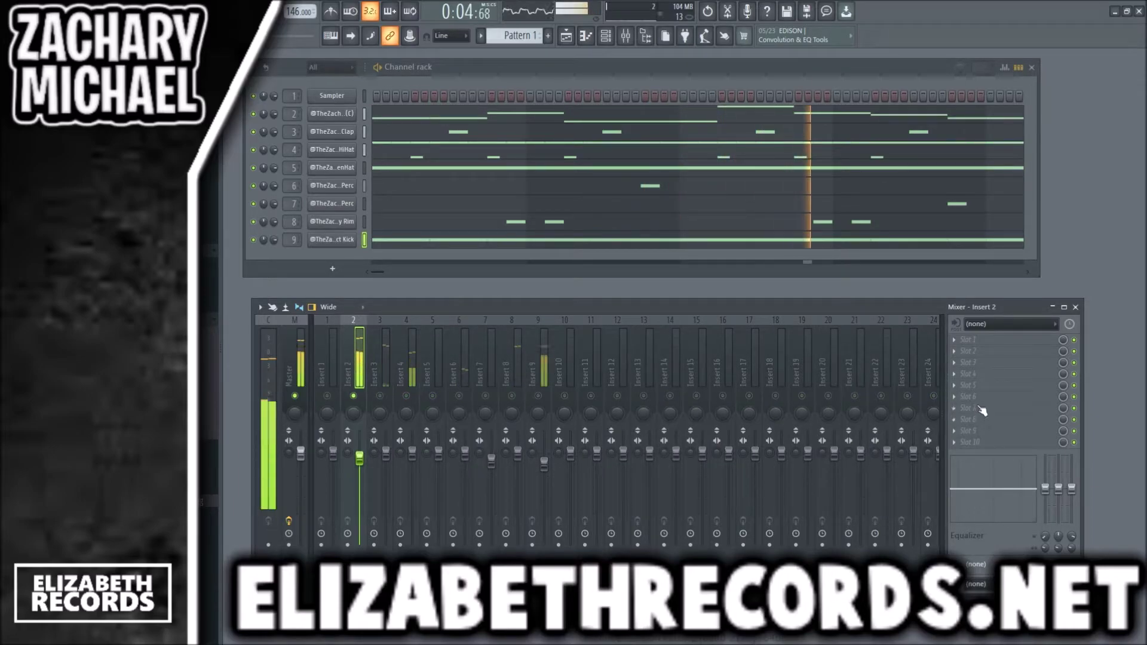
click(385, 366)
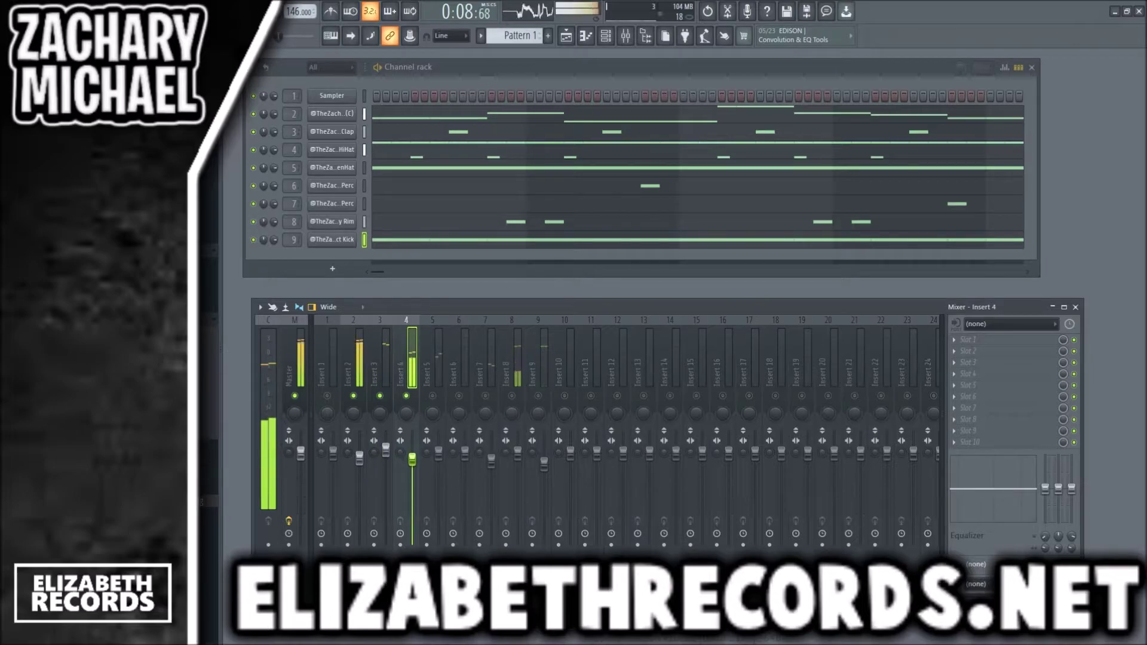
click(459, 365)
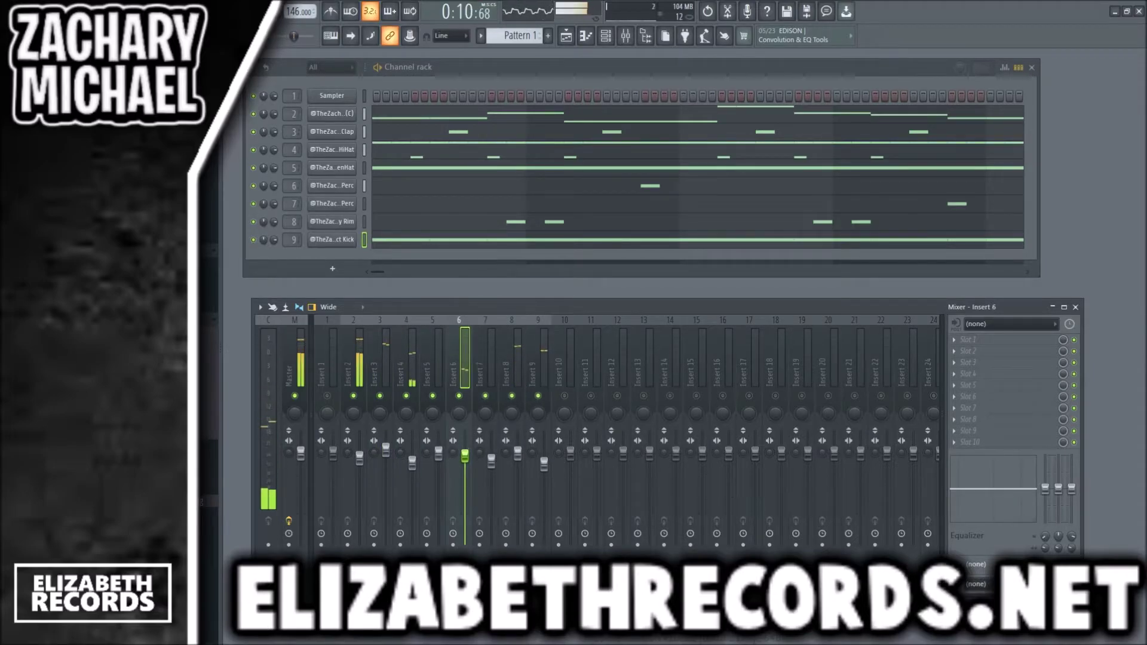
drag(544, 465, 543, 468)
click(518, 454)
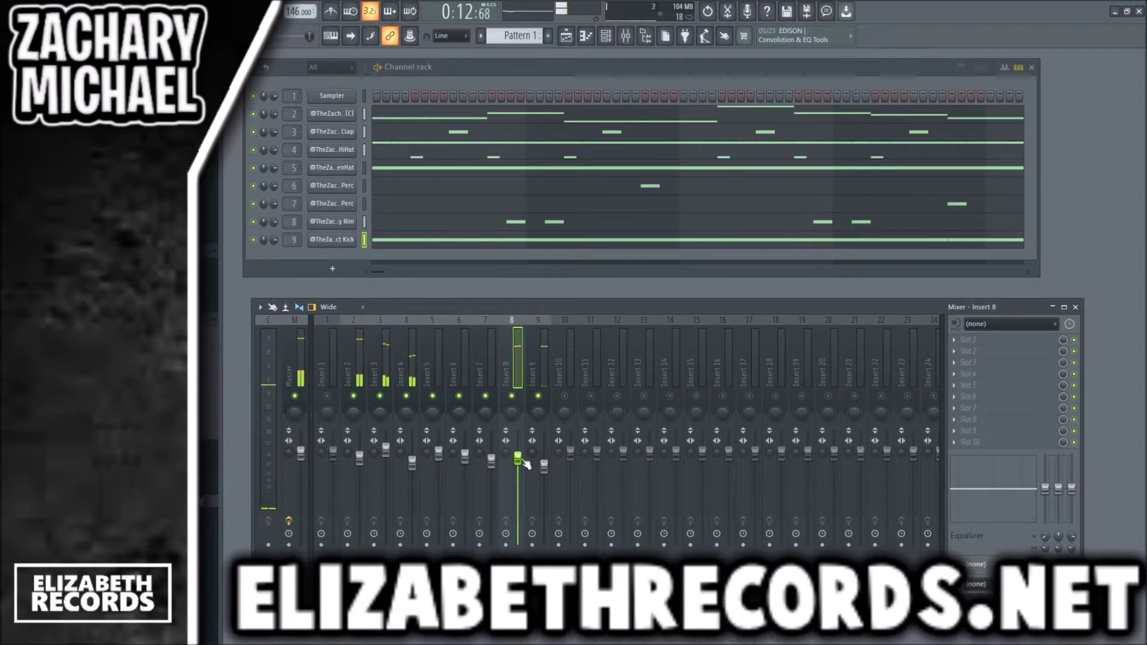
click(475, 457)
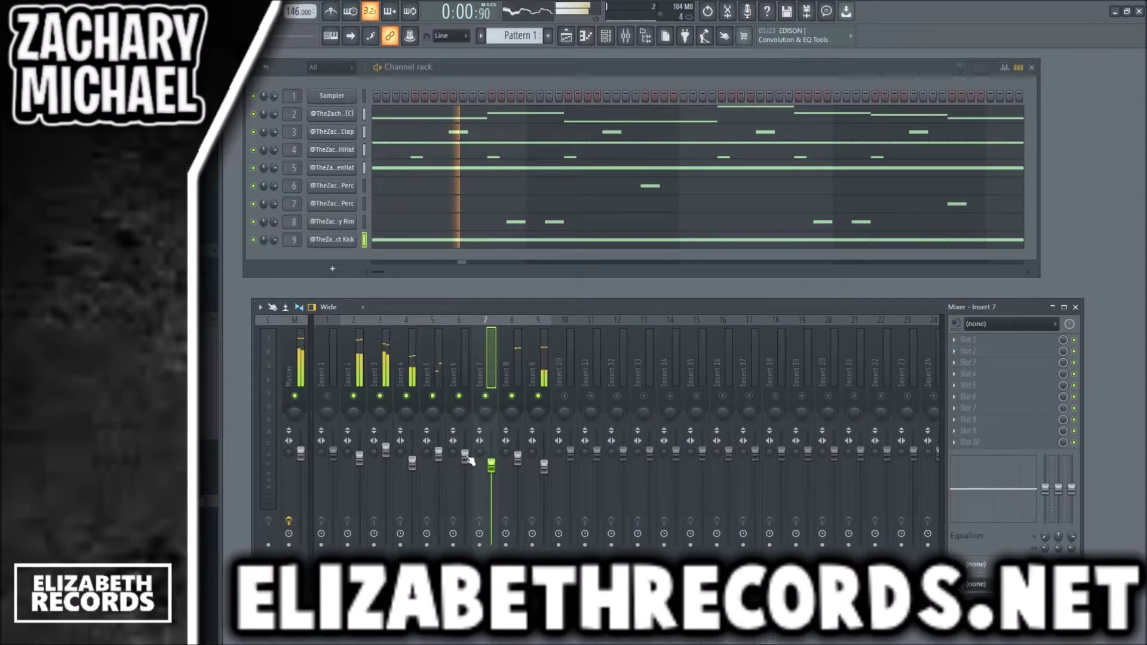
drag(466, 454, 465, 457)
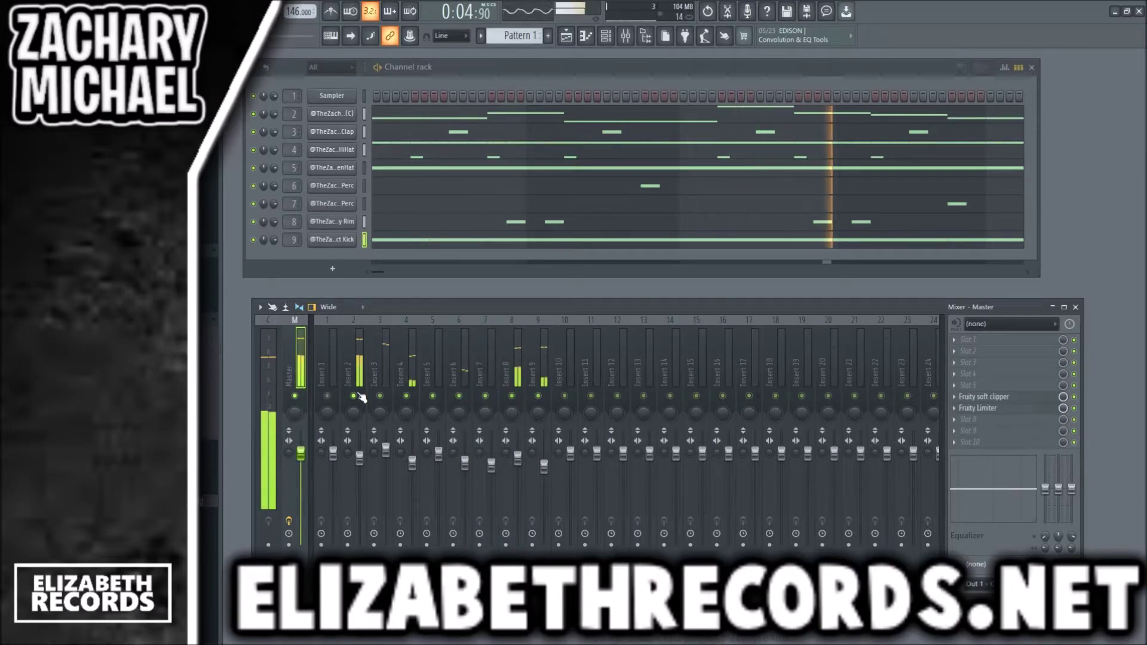
Stop playback and split Pattern 1 by channel into separate clips in the Playlist
key(F9)
key(F5)
key(space)
right_click(424, 116)
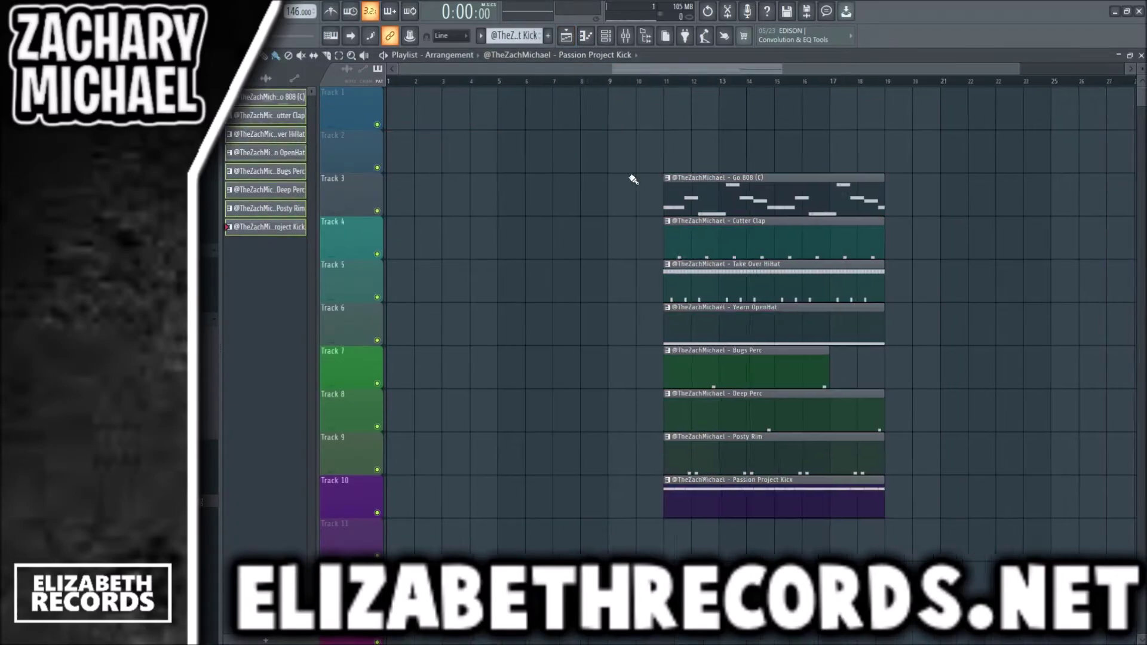
Move the 808, kick and clap clips to Tracks 1 to 3 and the hi-hat to Track 7, all starting at bar 1
drag(624, 179, 397, 94)
drag(665, 475, 467, 130)
ctrl+click(620, 225)
drag(686, 259, 526, 363)
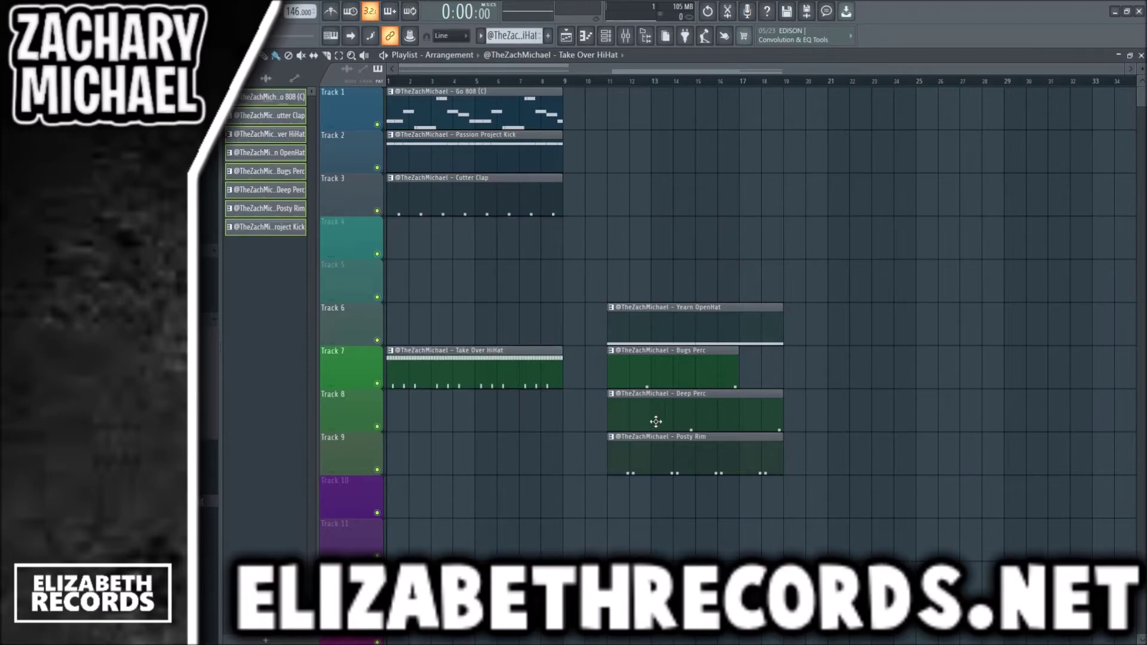
Arrange the Posty Rim, Deep Perc, Bugs Perc and OpenHat clips at bar 1 on Tracks 4, 5, 6 and 8, each eight bars long
drag(664, 414, 692, 476)
drag(685, 432, 465, 260)
drag(564, 250, 503, 322)
drag(523, 335, 478, 281)
drag(445, 316, 437, 272)
ctrl+click(676, 218)
drag(685, 353, 563, 321)
drag(652, 324, 433, 408)
Select all eight clips and duplicate them eight times to extend the arrangement to bar 73
drag(396, 83, 481, 96)
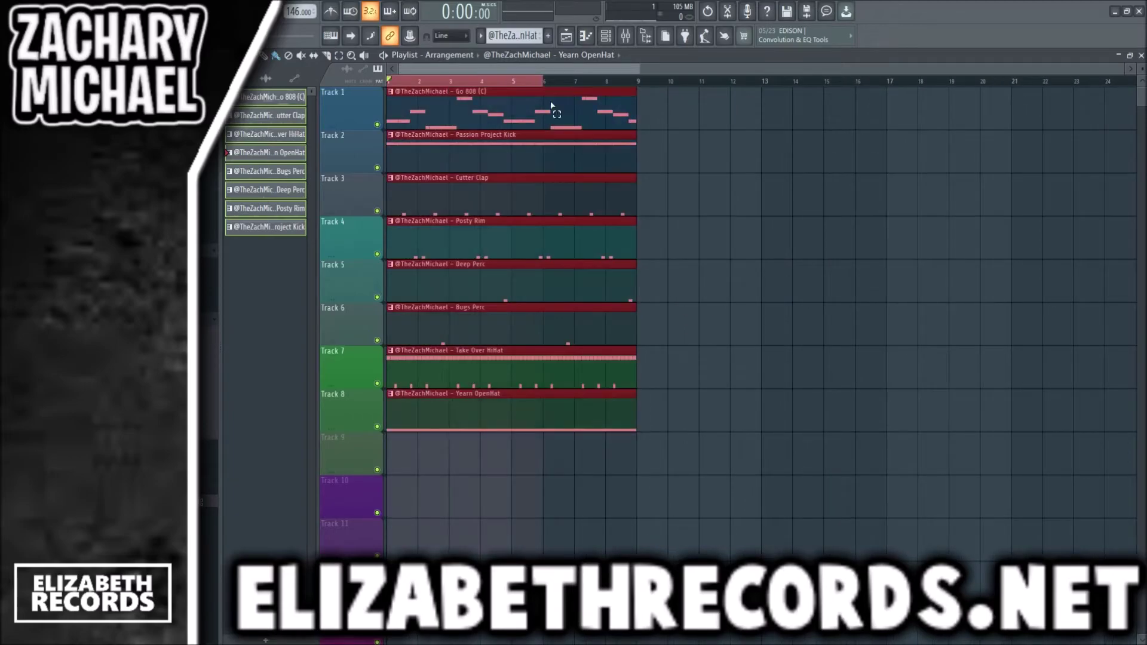
scroll(678, 96, up, 3)
scroll(728, 89, down, 2)
key(ctrl+b)
key(ctrl+b)
key(ctrl+b)
key(ctrl+b)
key(ctrl+b)
key(ctrl+b)
key(ctrl+b)
key(ctrl+b)
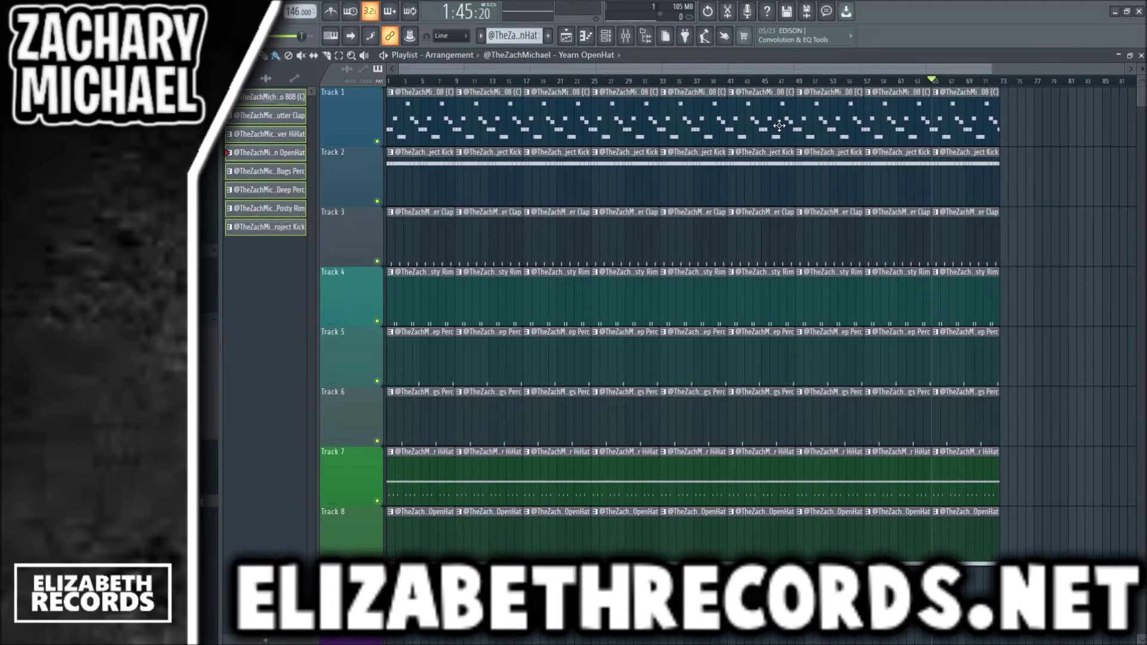
Clear the drum clips from the 808 intro and shorten it to four bars so the drums start at bar 5
drag(1143, 71, 1144, 85)
drag(441, 121, 433, 248)
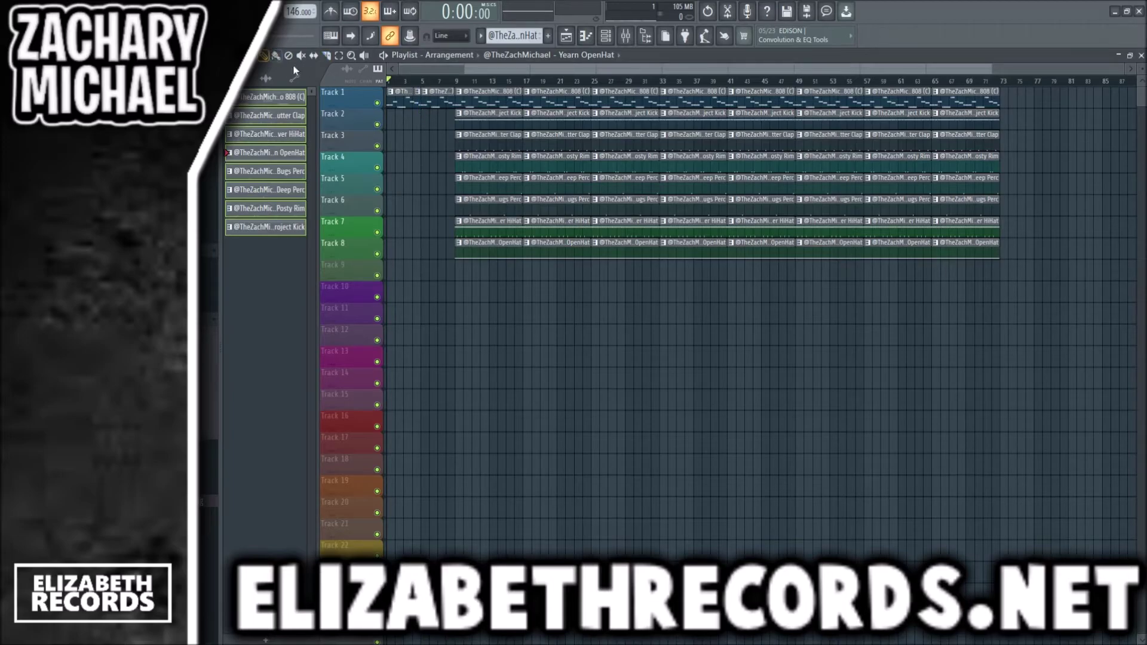
drag(964, 279, 432, 97)
drag(438, 94, 385, 83)
scroll(427, 90, up, 5)
click(392, 82)
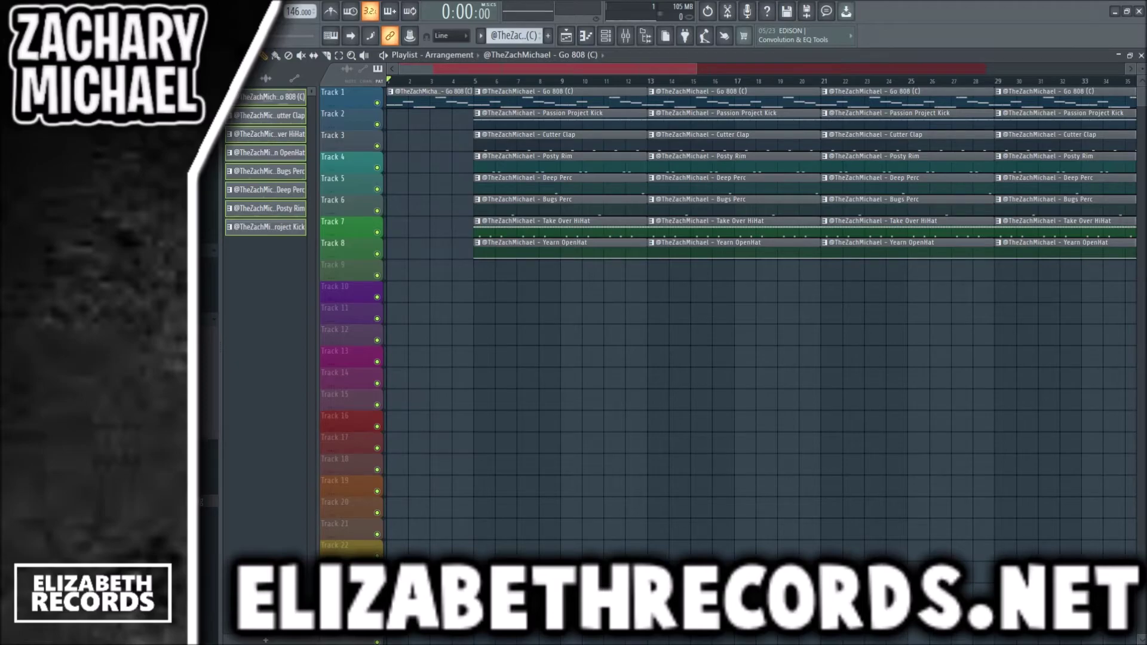
Place the producer tag sample on Track 9, starting just before bar 2
drag(417, 280, 422, 287)
scroll(423, 286, up, 5)
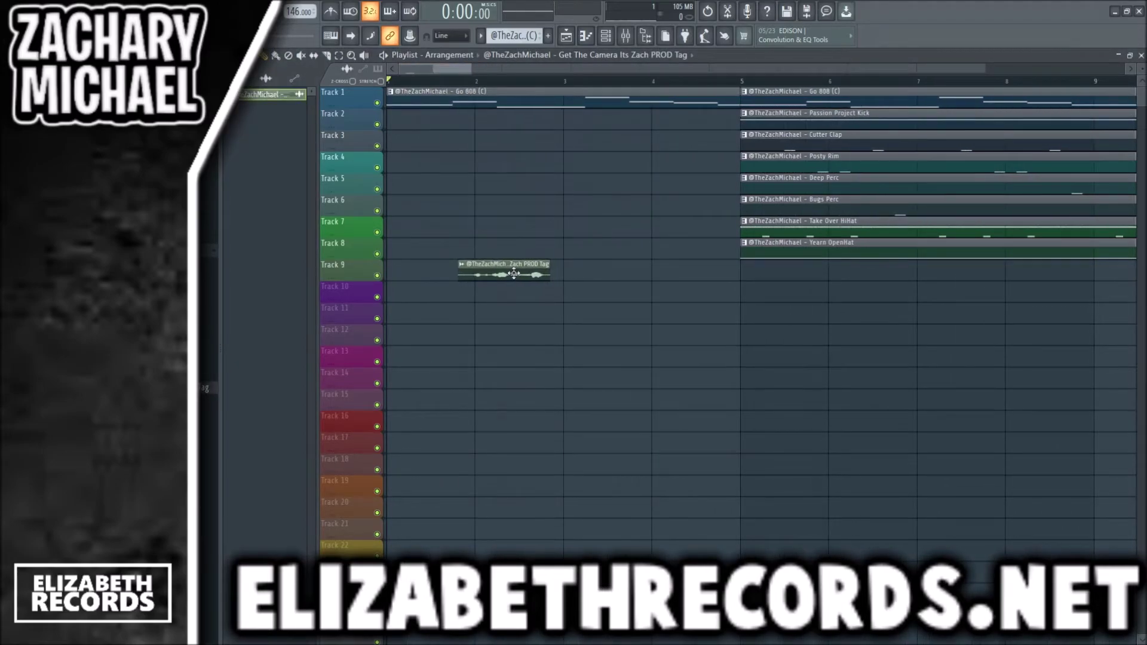
double_click(514, 273)
key(Escape)
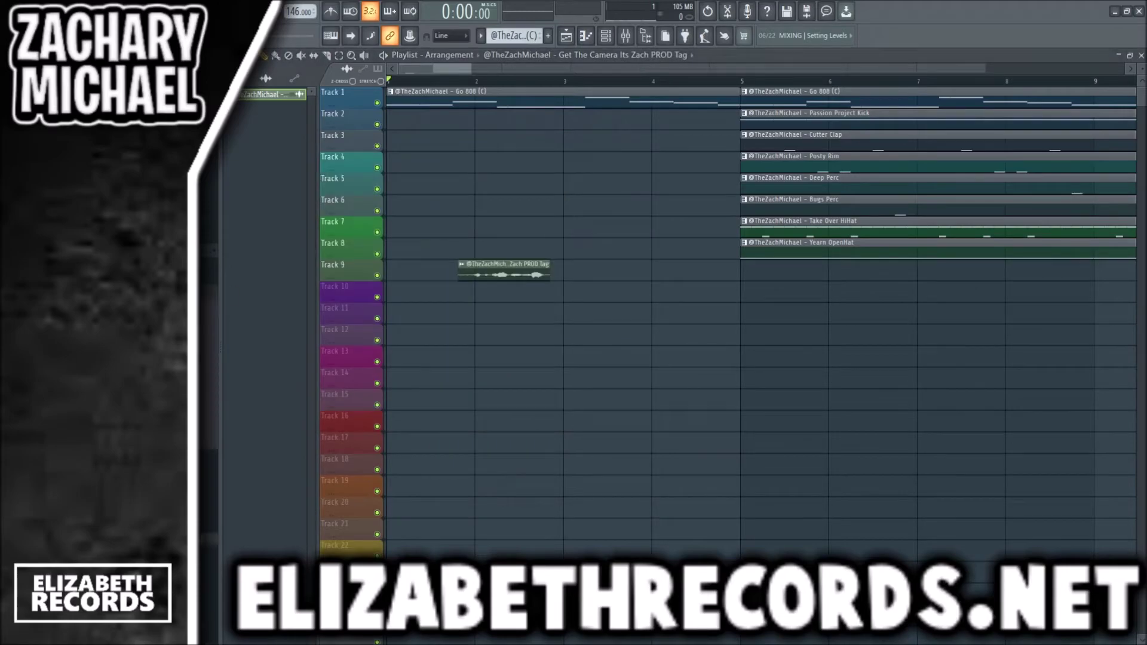
Place the User Friendly FX sample on Track 10 at bar 4 and stretch it to two bars in e3 generic mode
drag(657, 299, 677, 293)
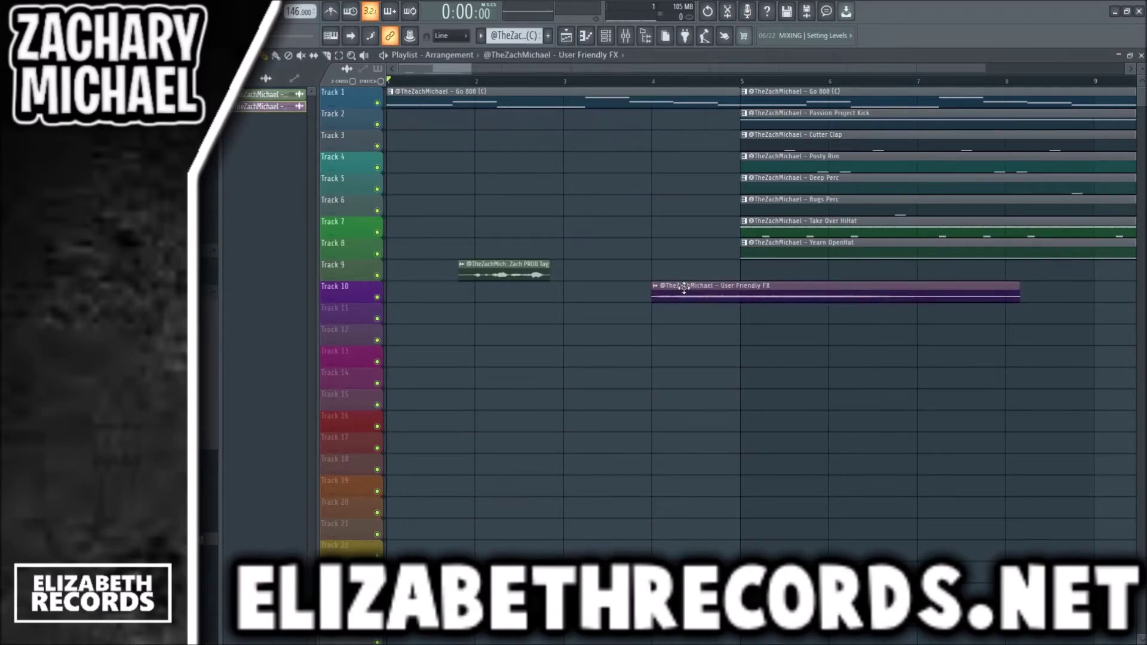
double_click(681, 288)
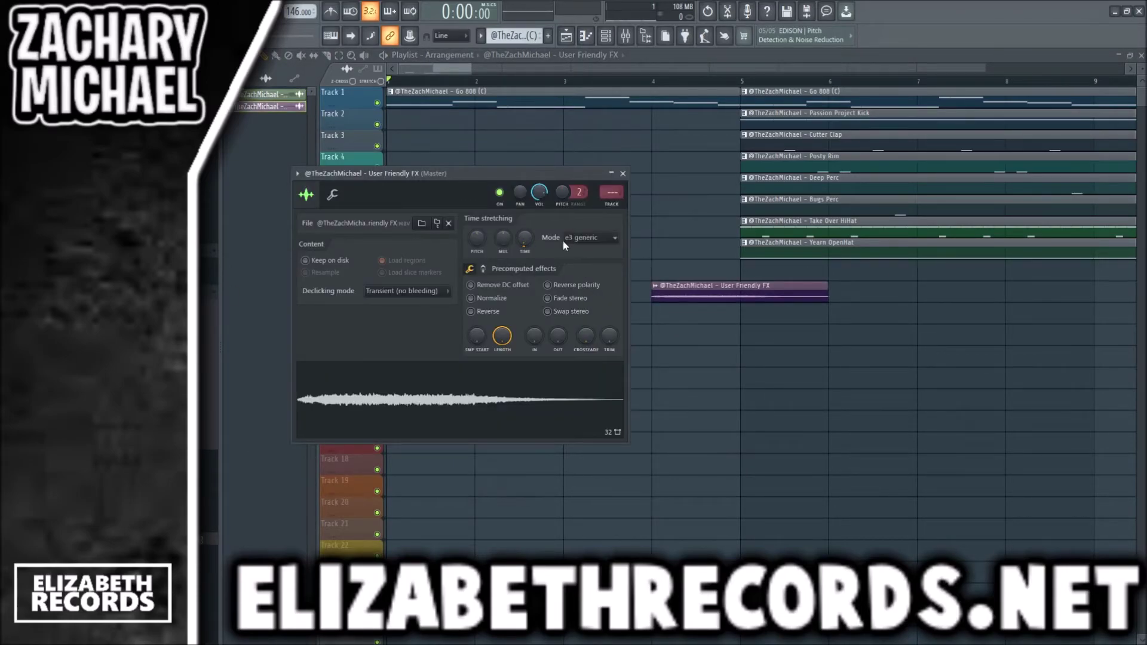
click(623, 173)
Play the arrangement from bar 4 to check the transition into the drums
scroll(632, 184, down, 7)
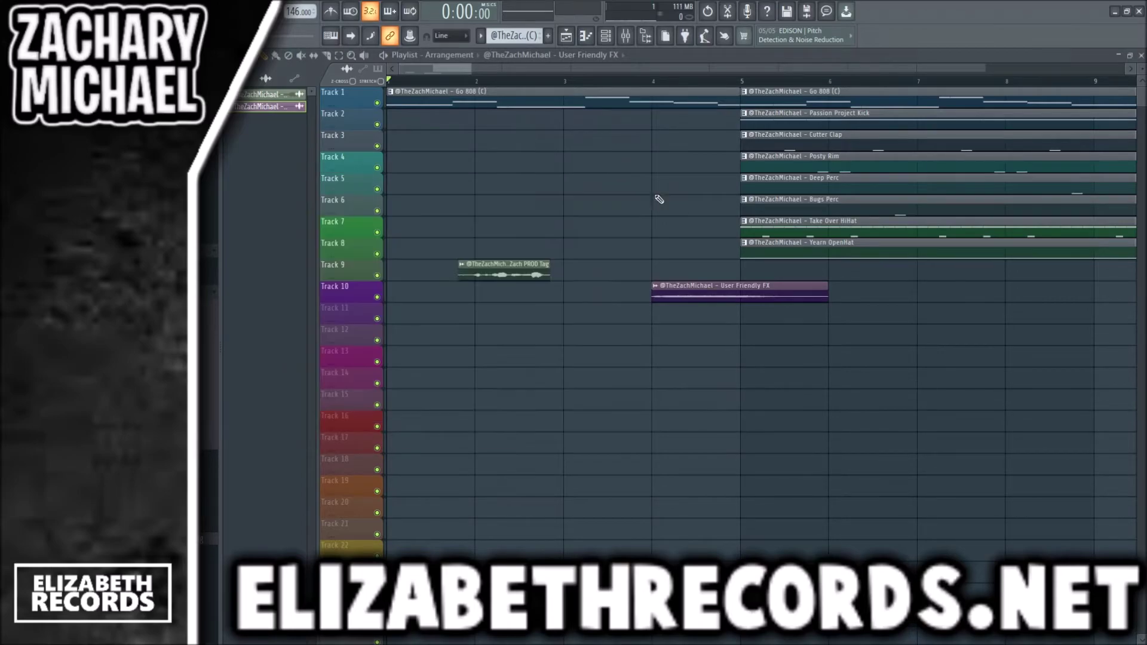
click(432, 81)
key(space)
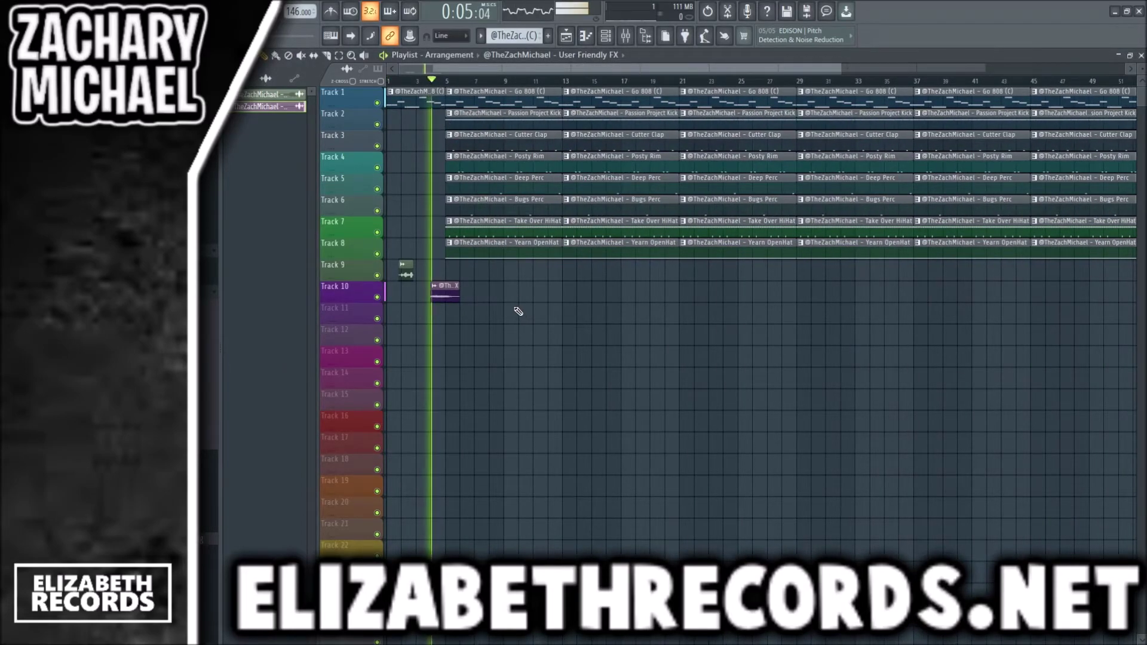
scroll(514, 307, down, 2)
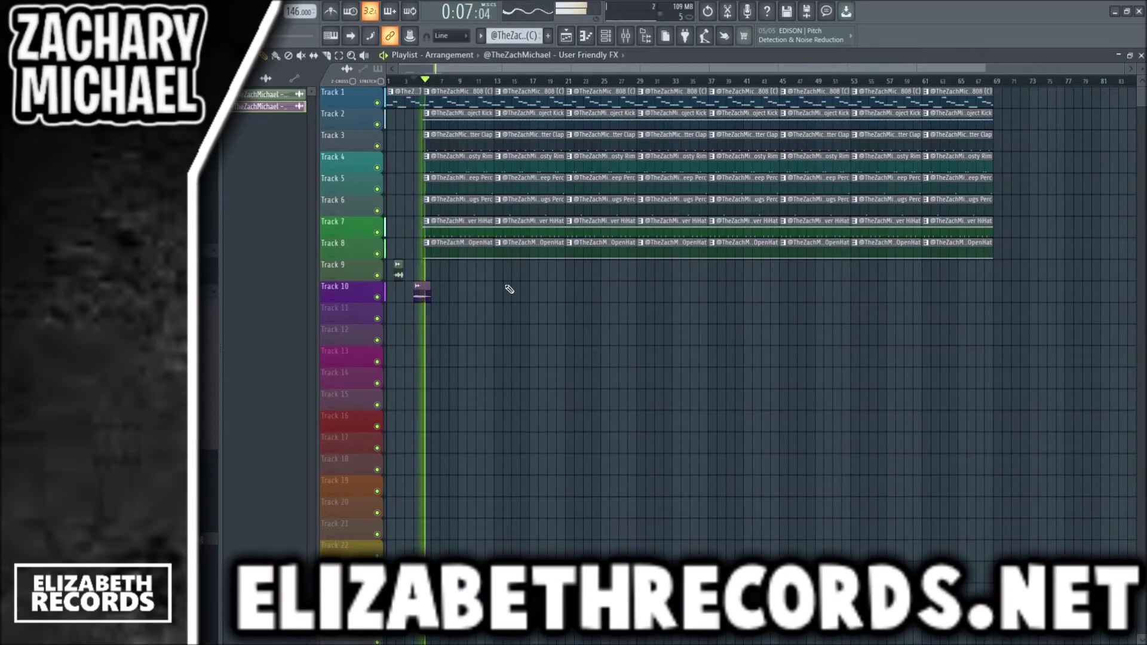
Remove the Deep Perc and Bugs Perc clips from bars 5 to 13 on Tracks 5 and 6
drag(495, 209, 424, 174)
key(Delete)
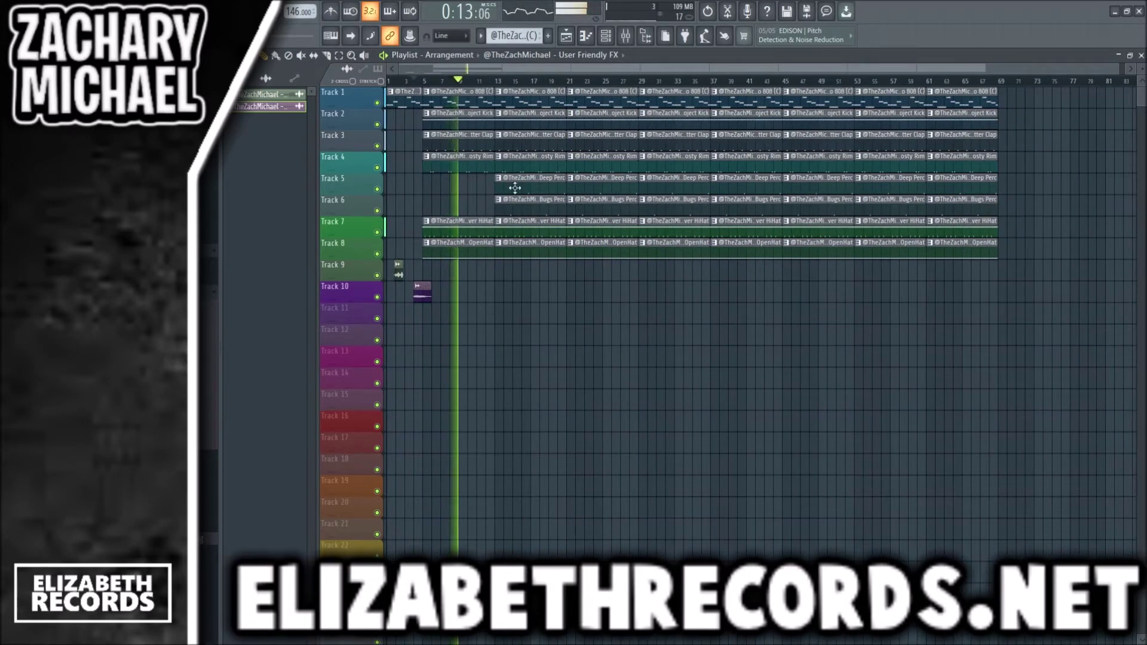
Make the hi-hat clip at bar 21 a unique Take Over HiHat #2 pattern and delete its continuous C5 hi-hat row
scroll(577, 200, up, 3)
double_click(559, 221)
drag(885, 332, 257, 311)
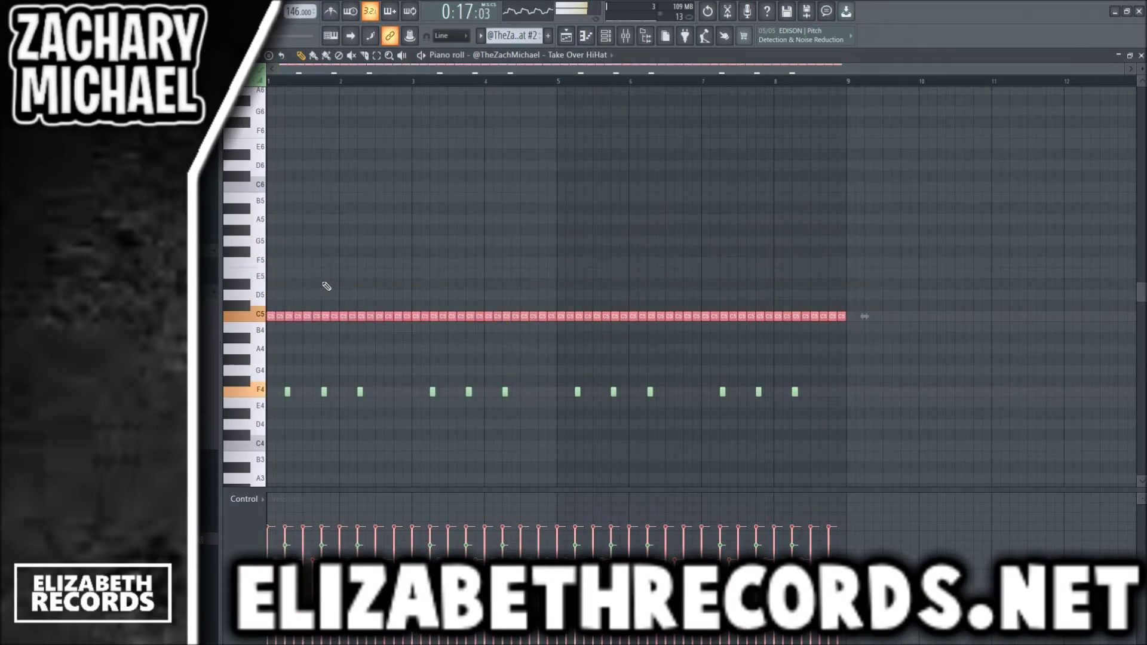
key(Delete)
key(Escape)
Delete the Posty Rim and Passion Project Kick clips from bars 21 to 29
scroll(599, 211, down, 3)
right_click(599, 172)
scroll(598, 173, up, 2)
right_click(574, 126)
scroll(610, 203, down, 2)
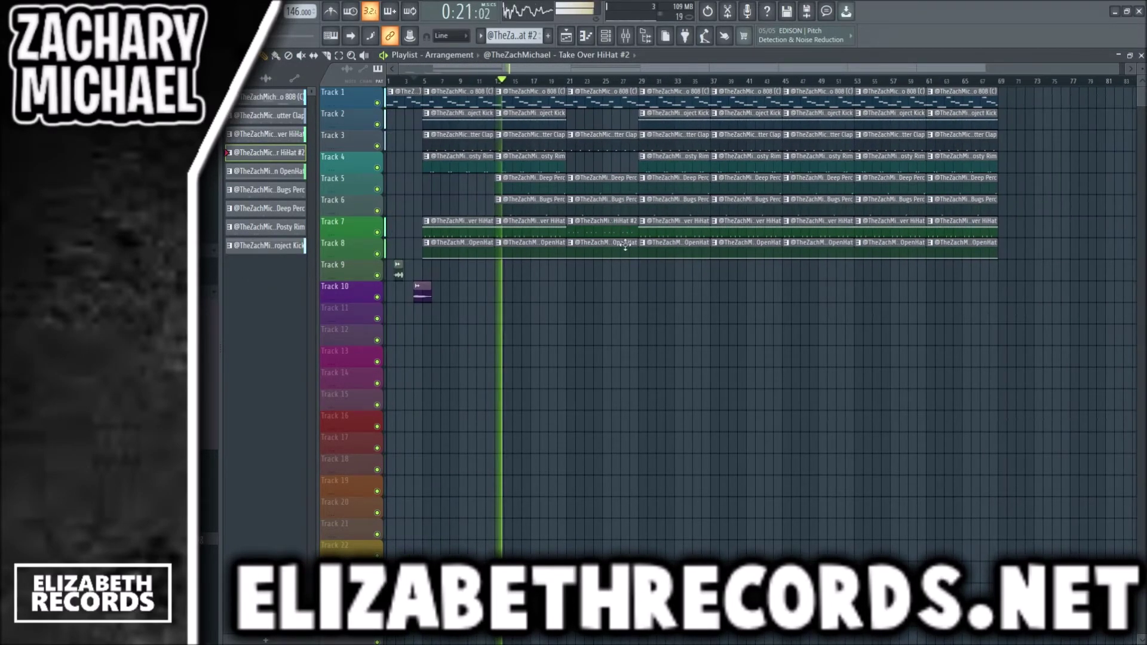
scroll(617, 250, up, 2)
scroll(591, 277, down, 2)
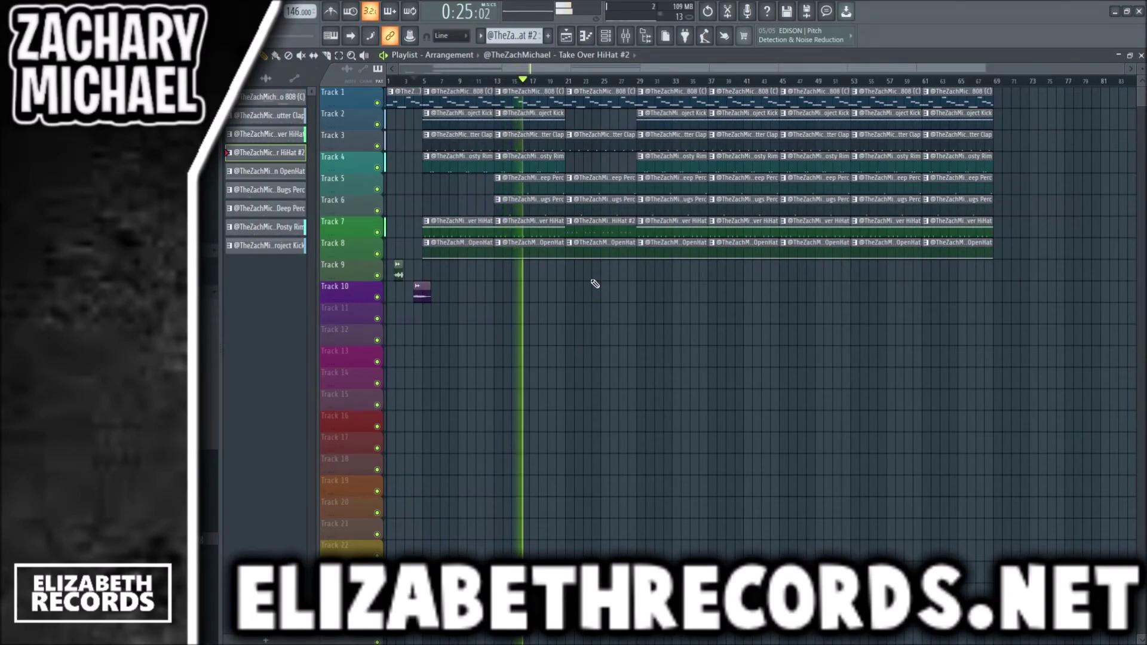
Make the 808 clip at bar 21 a unique Go 808 (C) #2 pattern and open its notes for editing
scroll(585, 245, up, 3)
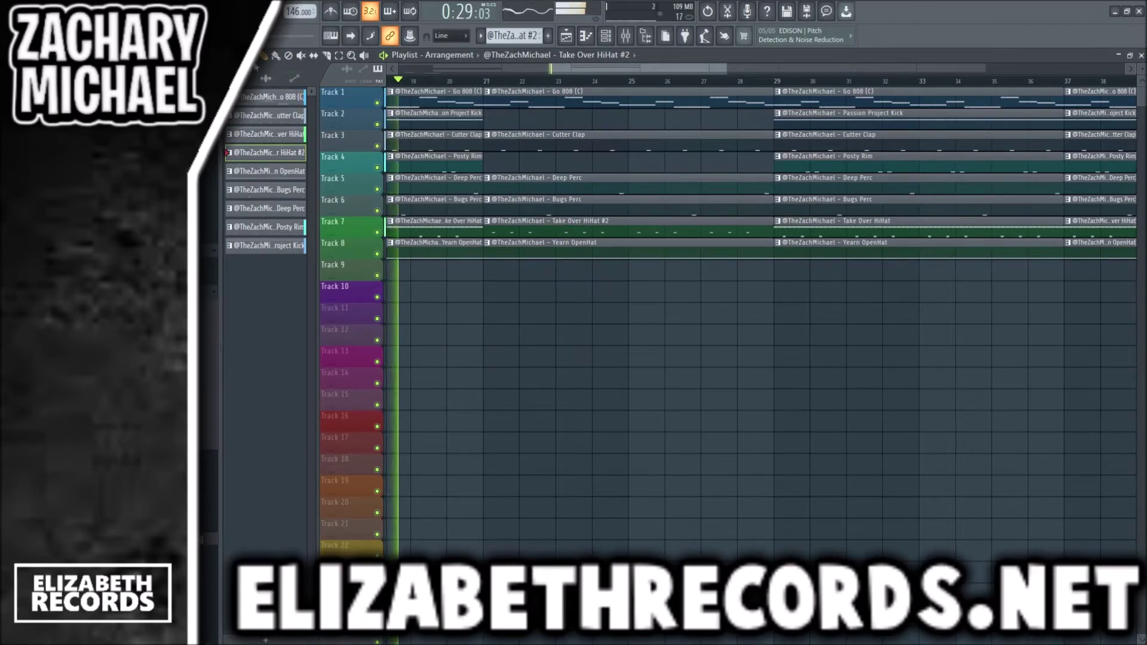
click(490, 94)
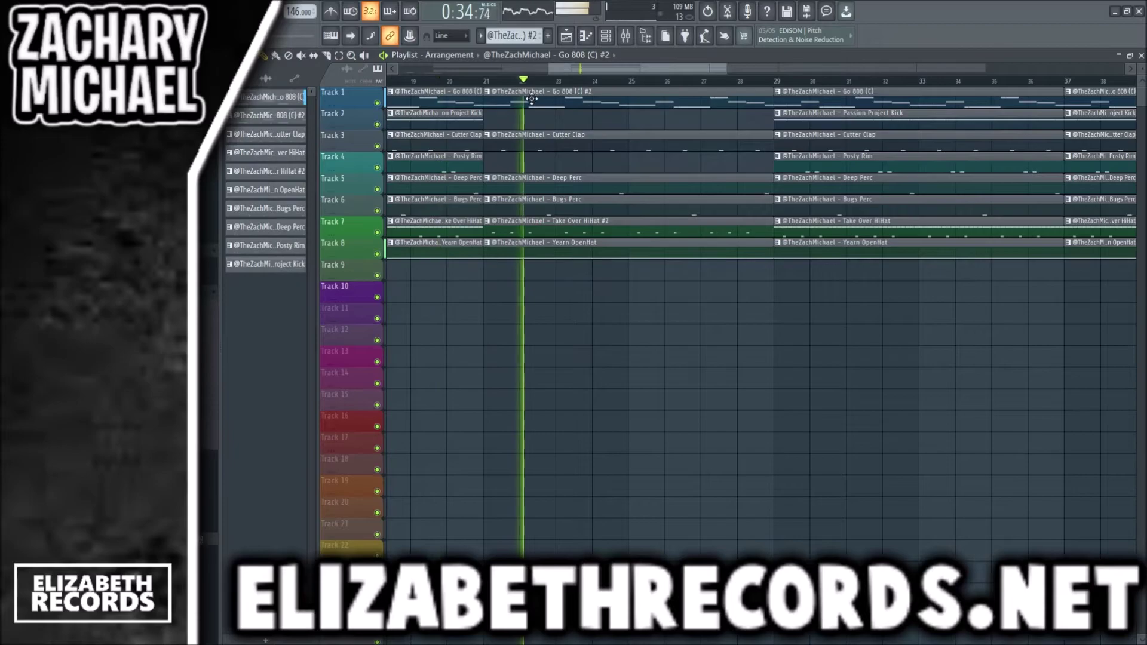
key(F7)
key(F7)
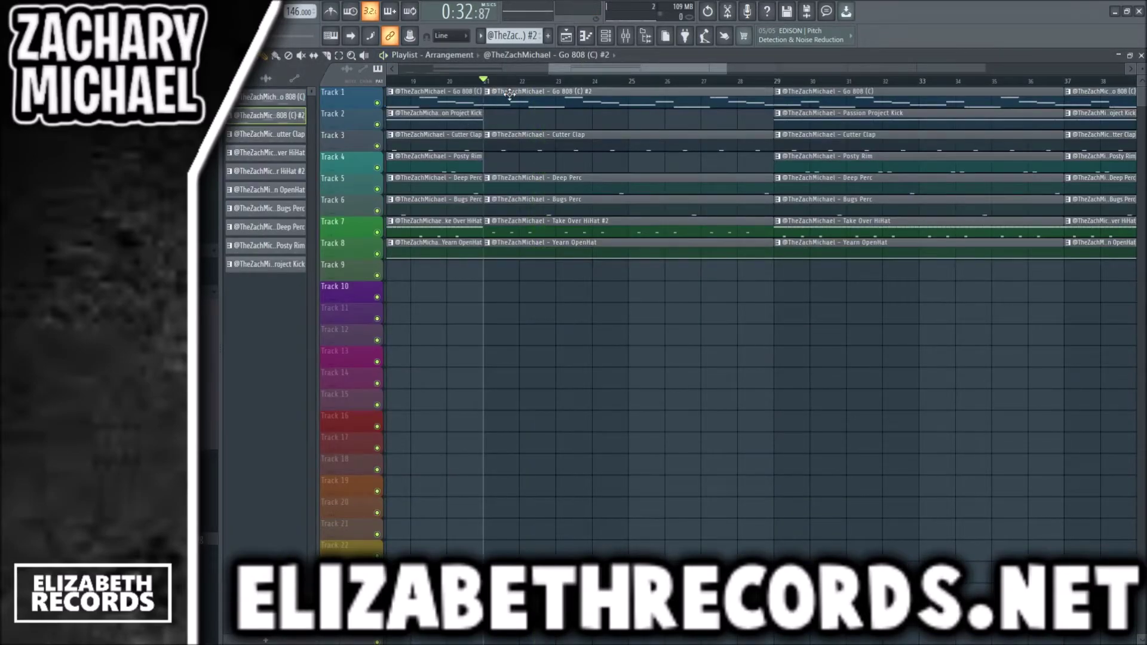
key(F7)
Try thinning out the 808 by removing notes in bars 2 and 3, and undo the deletions
right_click(404, 291)
key(space)
right_click(452, 197)
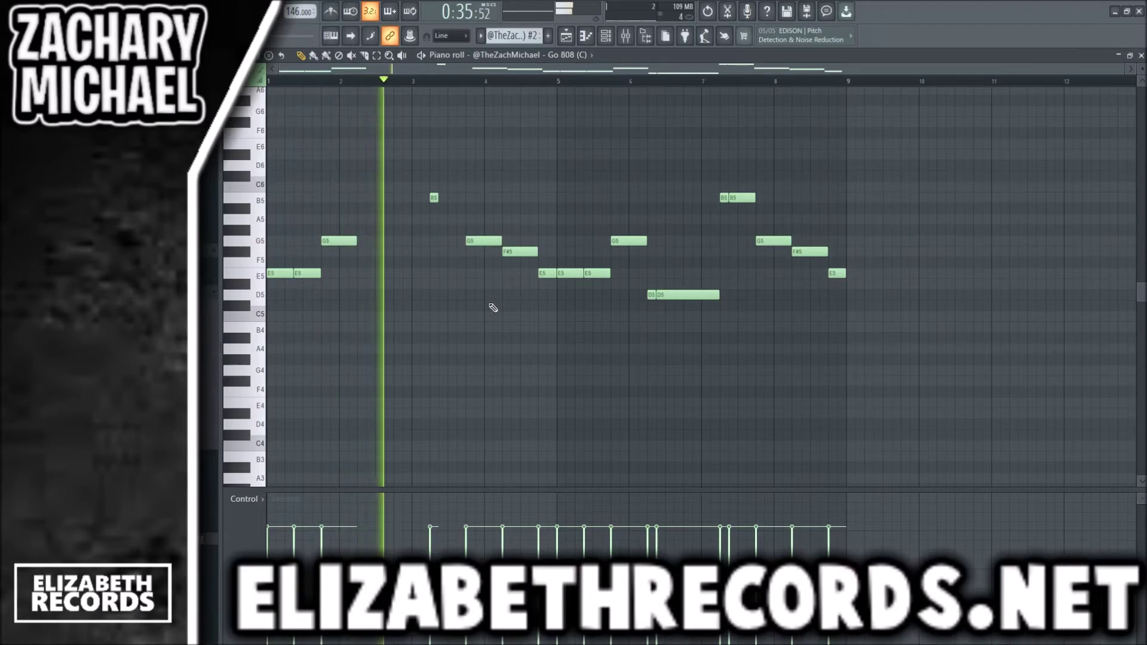
key(ctrl+z)
key(ctrl+z)
Replace the notes in bars 5 to 8 of the 808 variation with a duplicate of its first four bars
drag(940, 341, 580, 161)
key(space)
key(Delete)
key(ctrl+b)
key(F5)
key(Escape)
click(566, 36)
scroll(594, 236, down, 4)
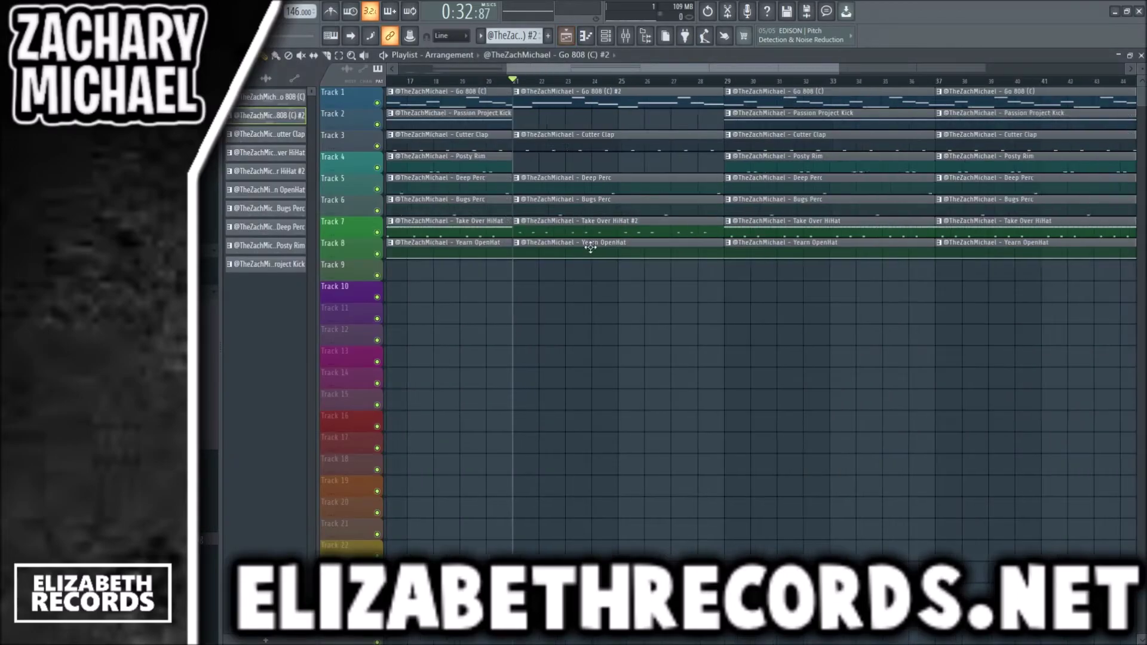
scroll(584, 230, down, 3)
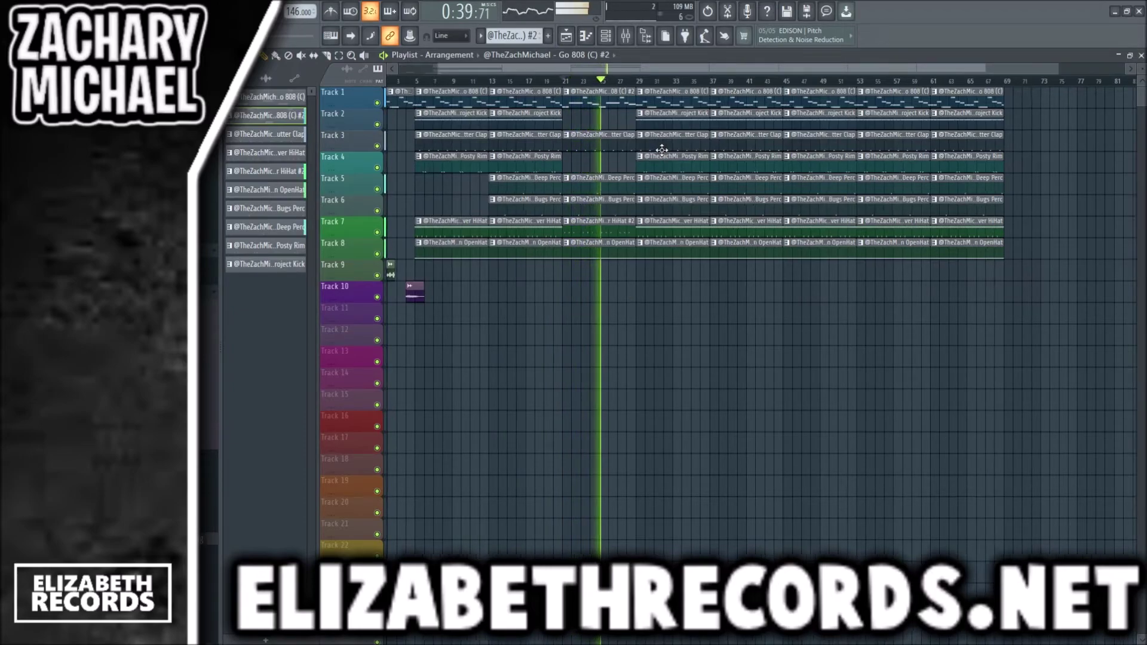
Swap the Track 1 clips at bar 37 and in the intro for the Go 808 (C) #2 pattern
right_click(717, 96)
click(711, 98)
click(392, 315)
drag(389, 319, 392, 99)
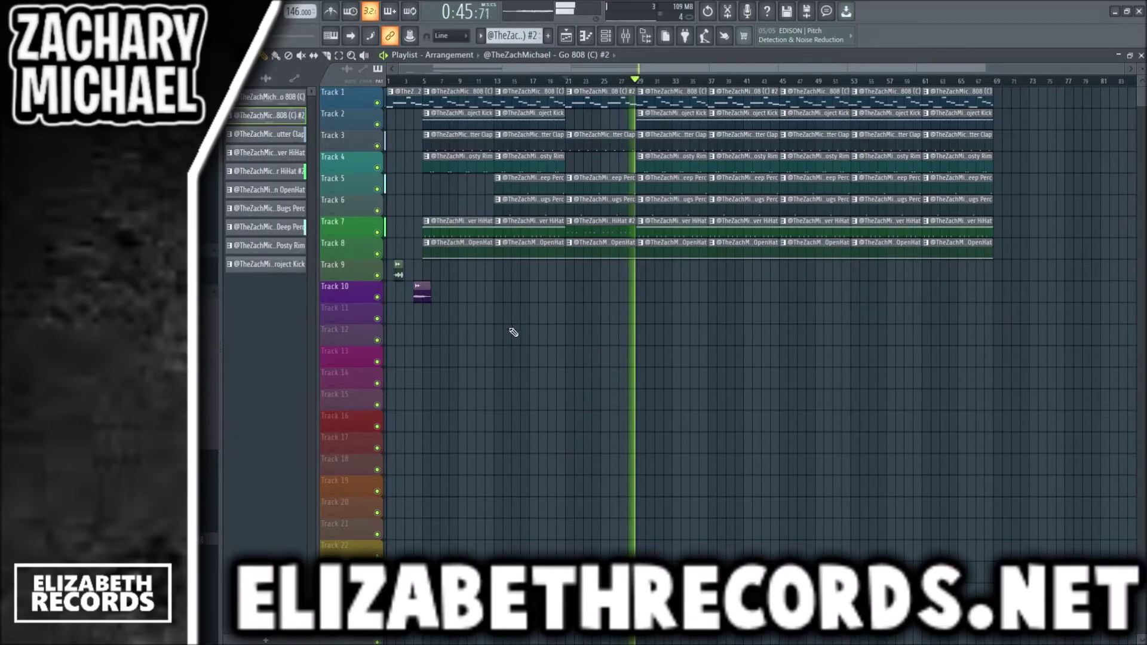
Clear every drum clip except the kick from bars 29 to 37
right_click(674, 143)
scroll(668, 205, up, 3)
scroll(669, 206, up, 2)
Place a Cutter Clap clip at bar 29 on Track 3 as a unique #2 pattern and open its notes
click(592, 145)
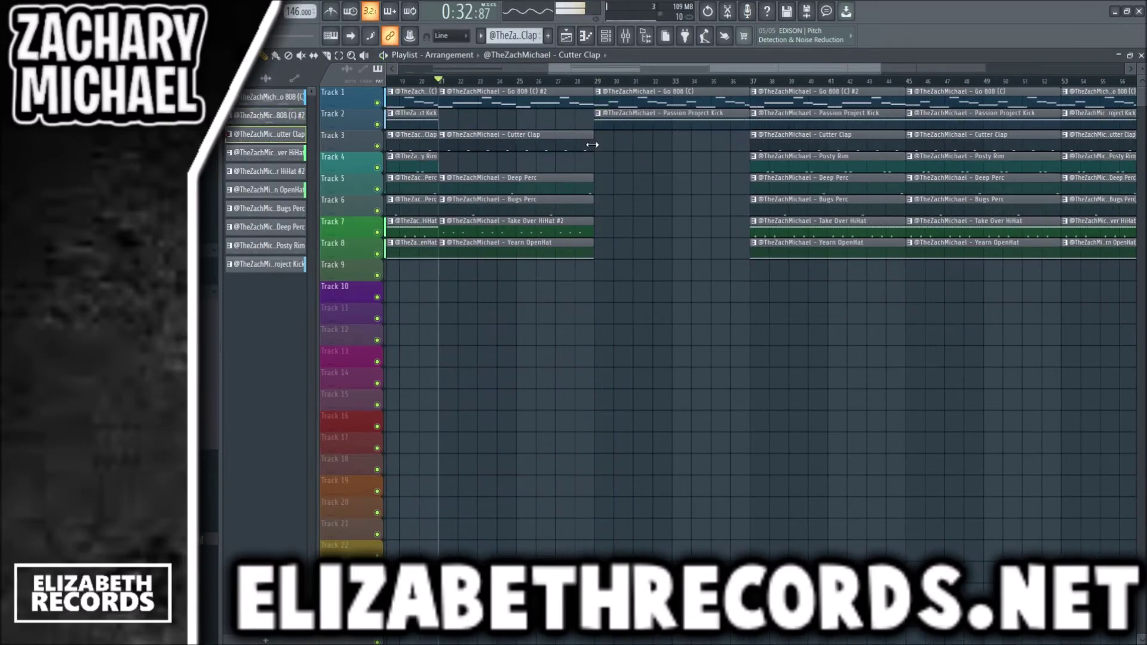
double_click(617, 142)
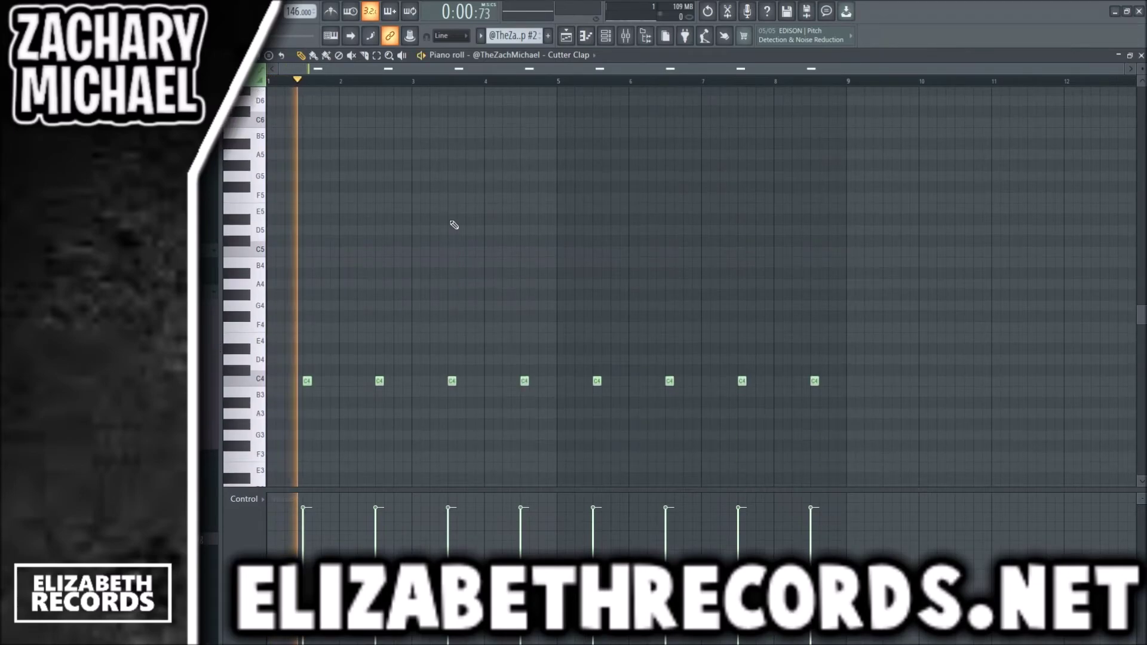
key(F5)
Add a unique Take Over HiHat #3 clip at bar 29 and transpose its C5 hi-hat row down to A4
scroll(617, 211, down, 2)
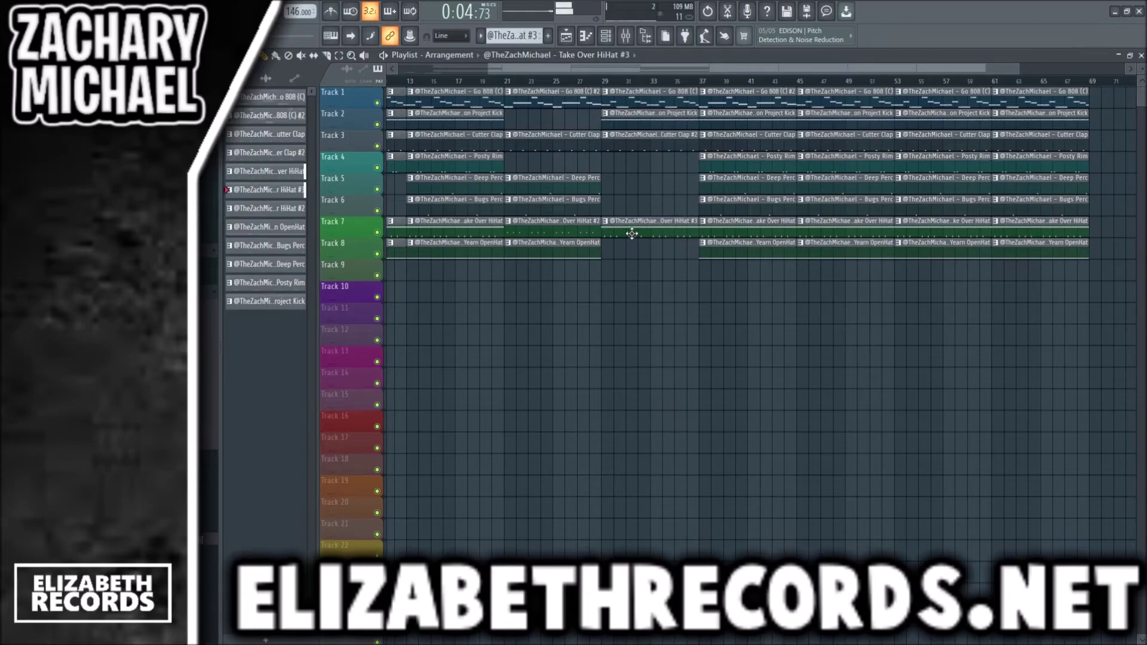
double_click(632, 237)
drag(850, 238, 263, 267)
key(shift+Down)
key(shift+Down)
key(shift+Down)
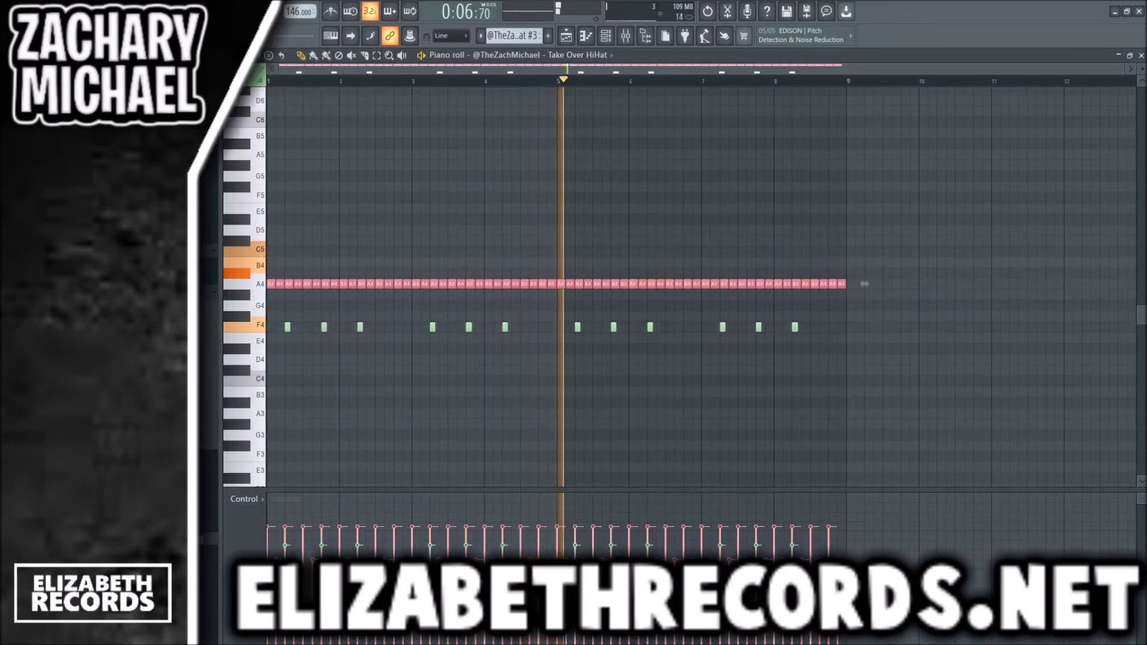
Add a four-bar Yearn OpenHat clip at bar 29, shorten the one at bar 21 to four bars, and play that section
key(F5)
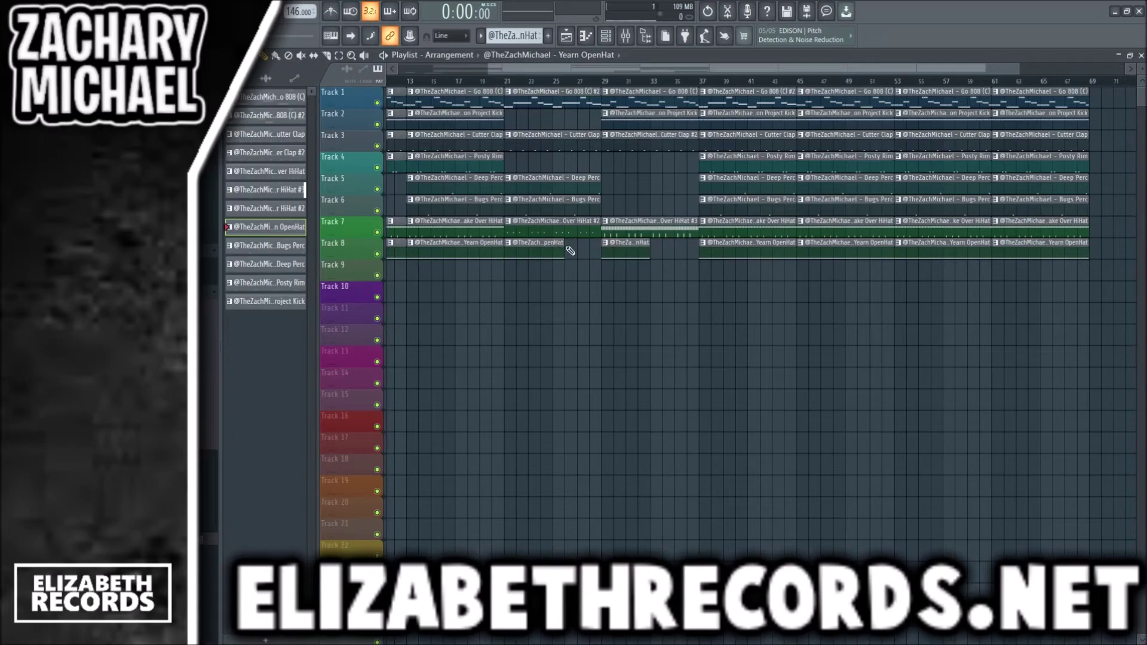
click(548, 84)
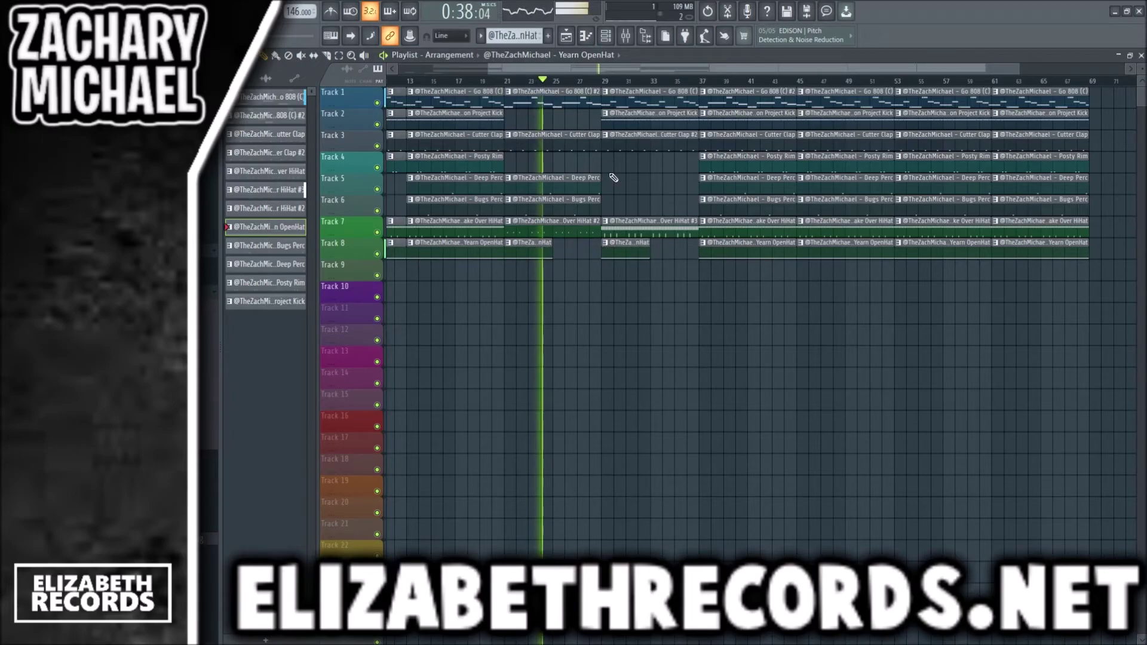
Try ending the Cutter Clap and HiHat #2 clips about two bars early, and extend them back to bar 29
scroll(610, 174, up, 3)
ctrl+click(572, 230)
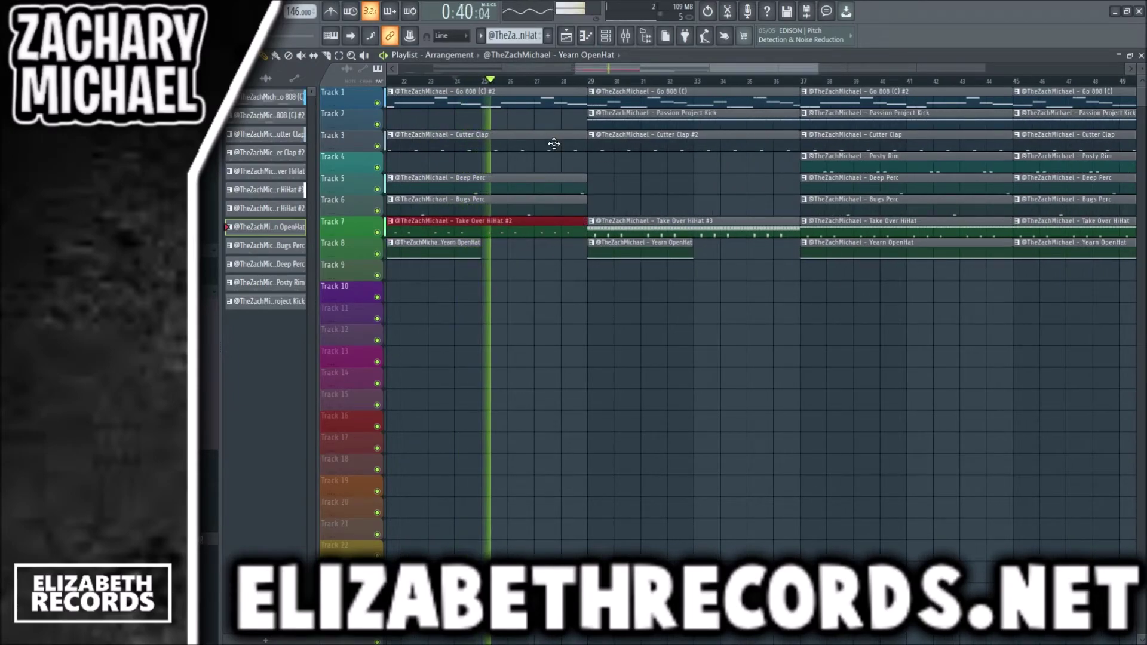
ctrl+click(554, 143)
drag(586, 138, 538, 141)
ctrl+click(636, 170)
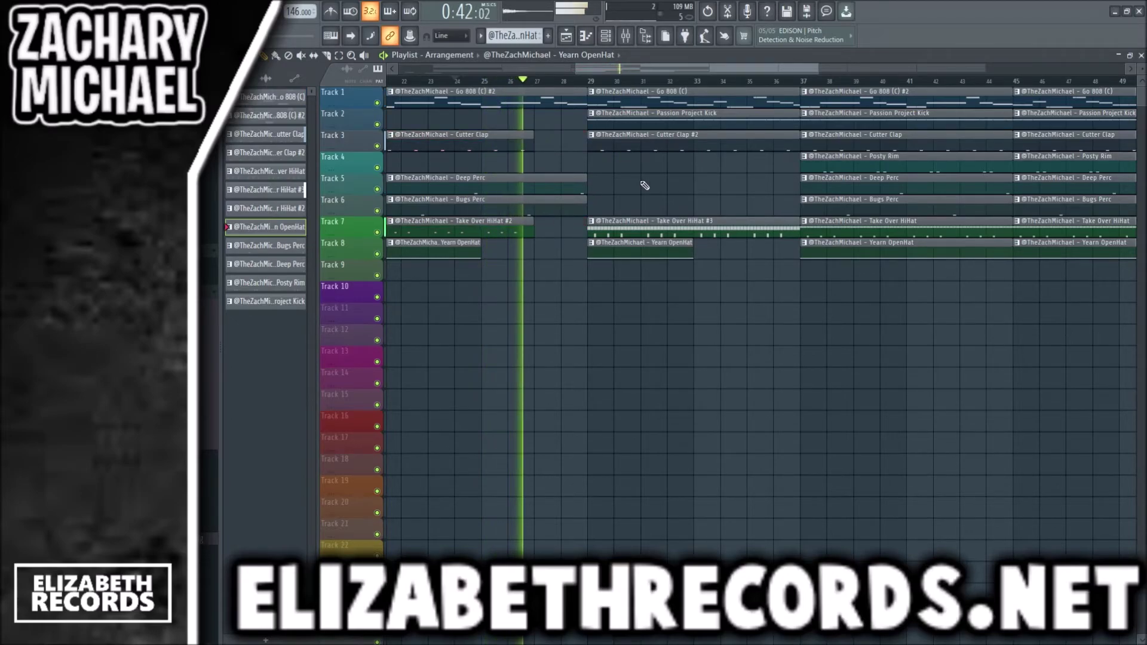
scroll(642, 176, down, 3)
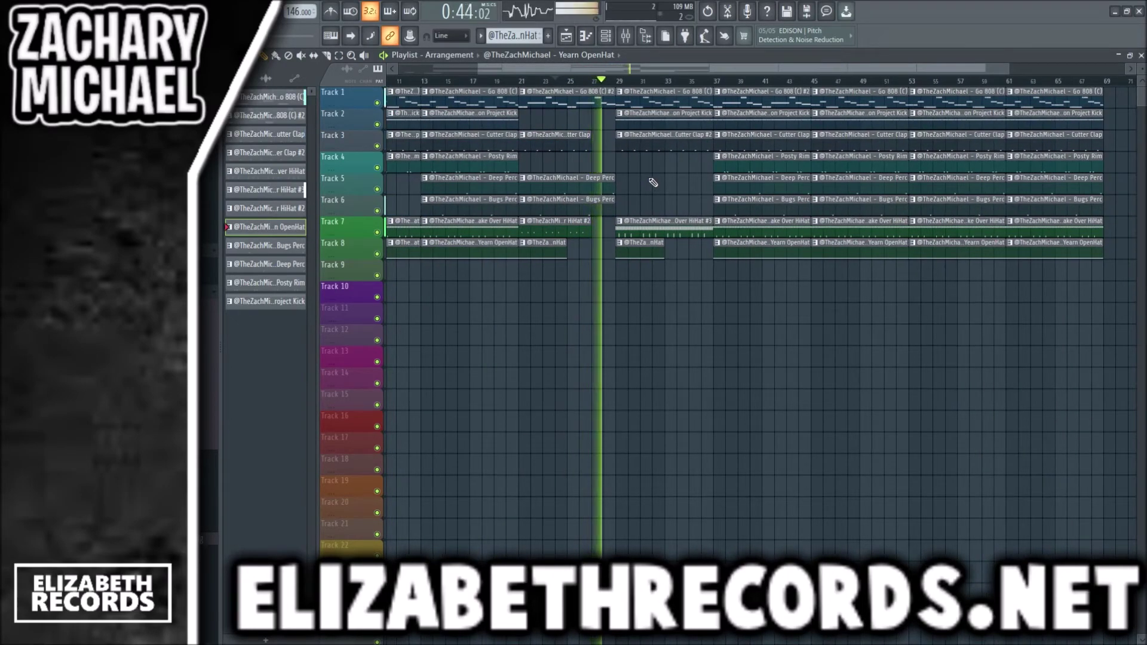
drag(590, 139, 614, 138)
drag(593, 230, 614, 227)
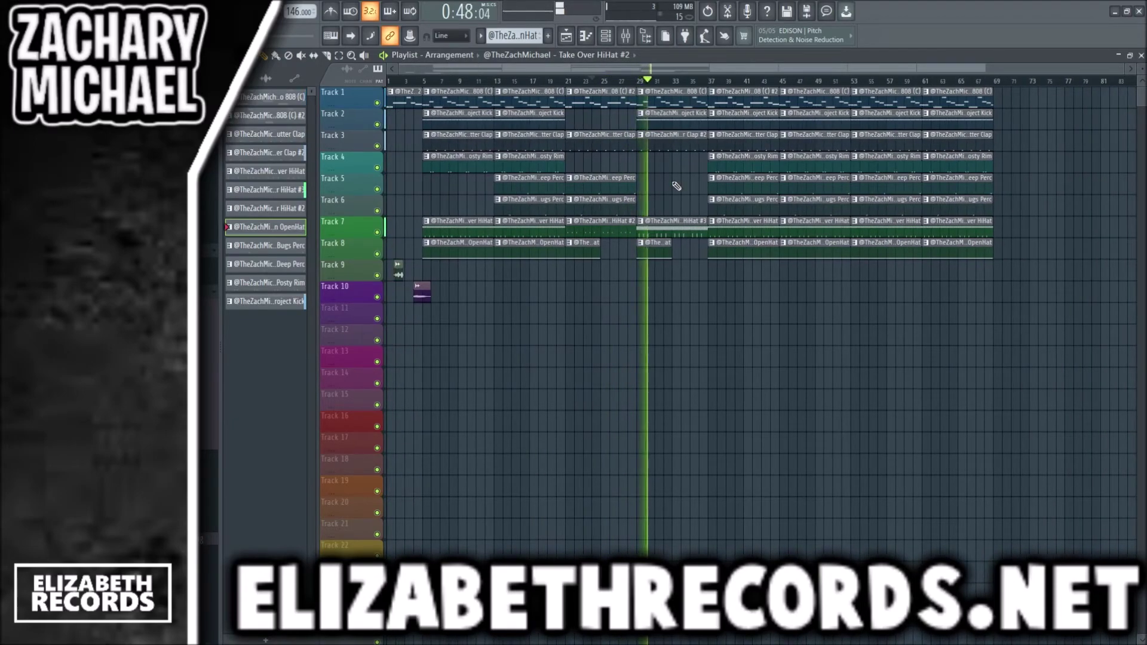
Shorten the kick clip at bar 29 to about six bars and delete the kick clip at bar 37
scroll(690, 171, up, 4)
click(703, 116)
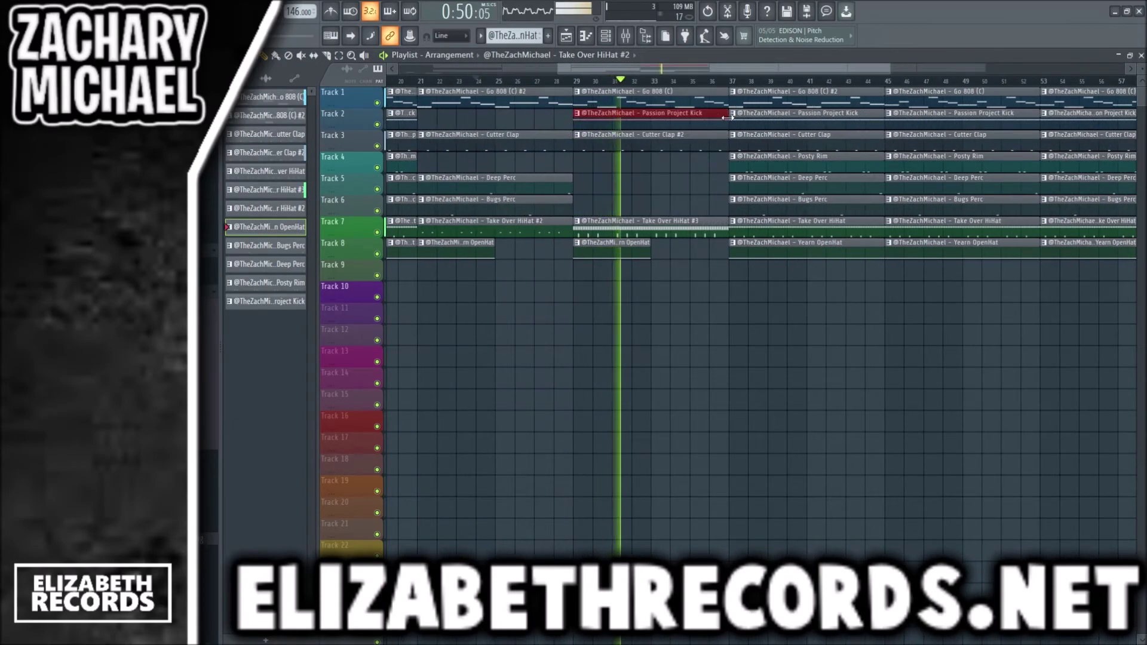
scroll(759, 155, down, 4)
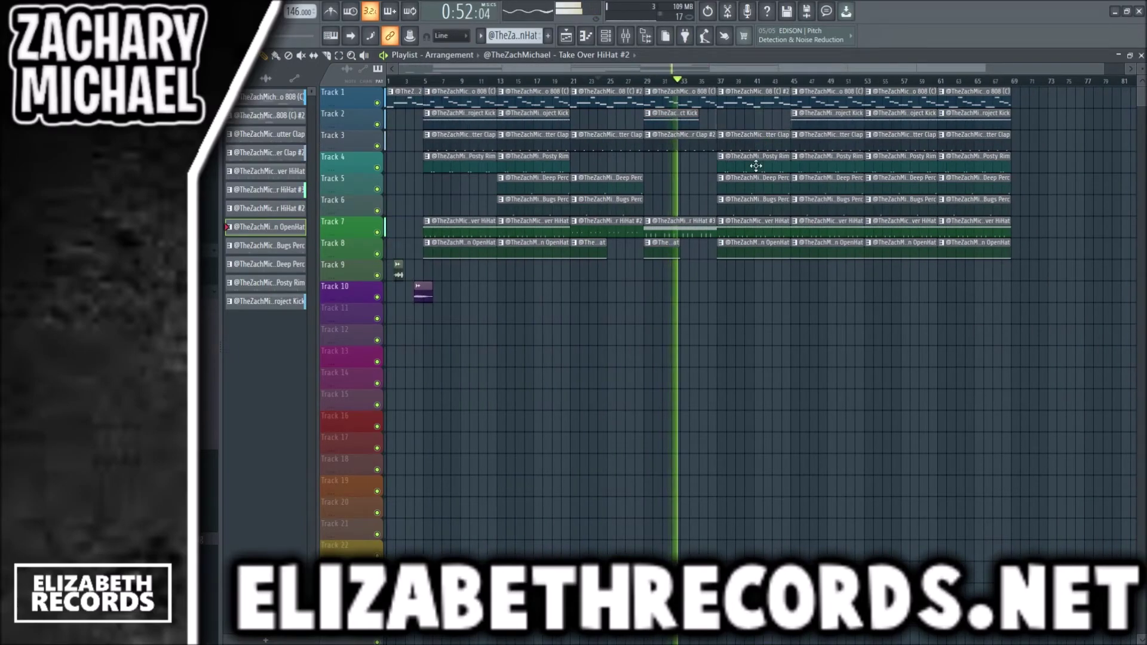
Delete the Take Over HiHat clip at bar 37 and select the remaining drum clips in bars 37 to 45
scroll(746, 173, down, 1)
right_click(754, 223)
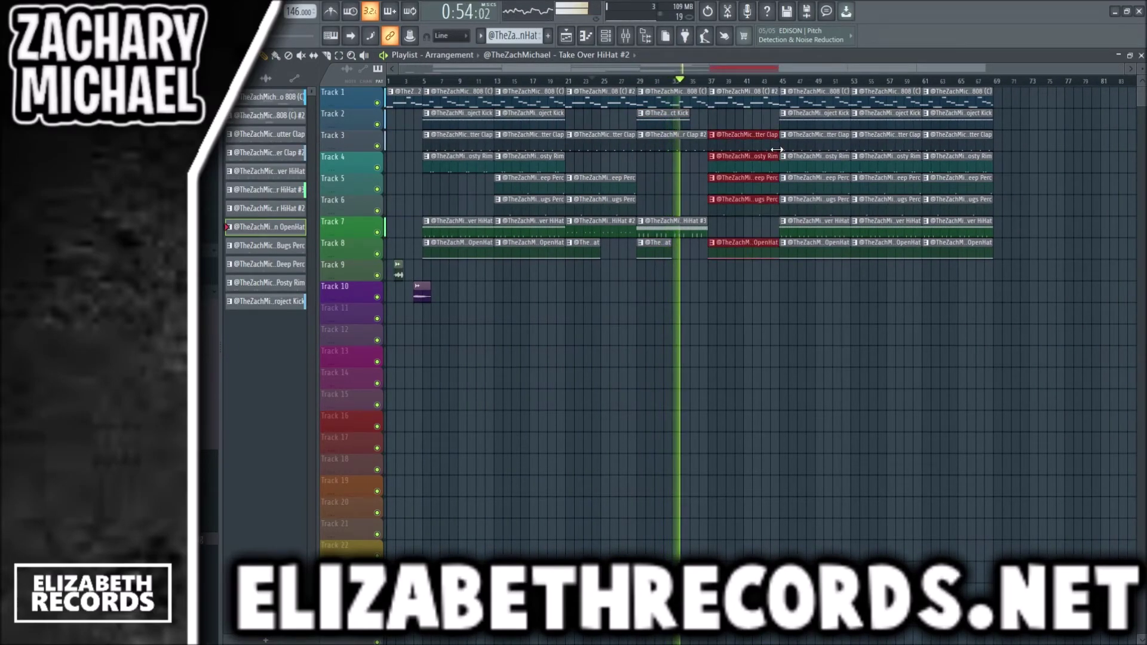